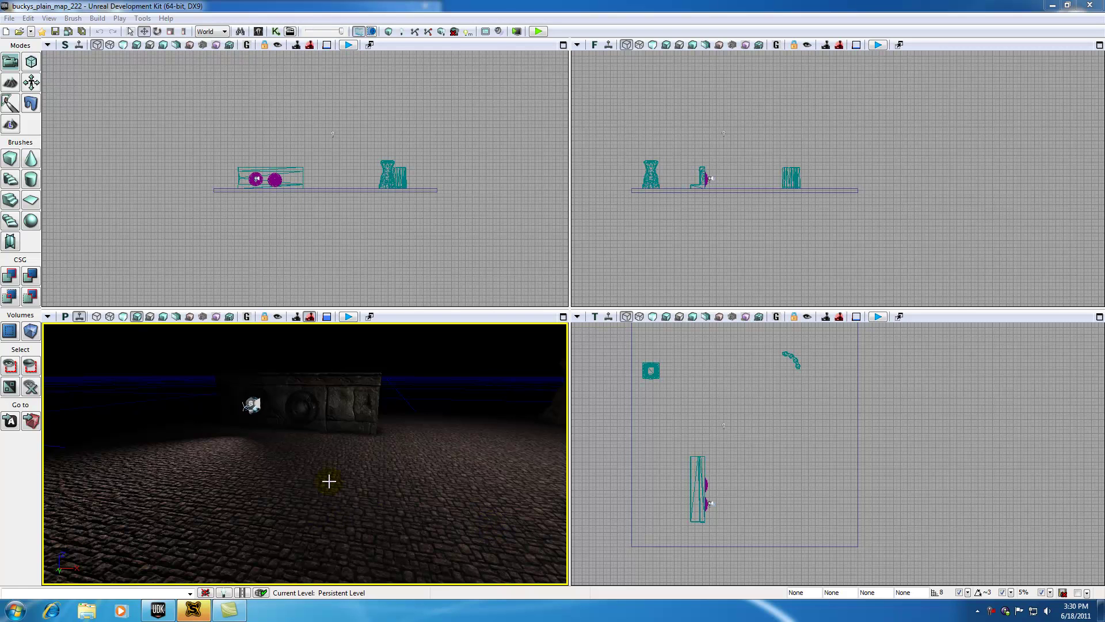
# Select the lit wall light beside the spotlight and create a Take Damage event for it in Kismet.
pyautogui.moveTo(329, 480); pyautogui.dragTo(198, 473)
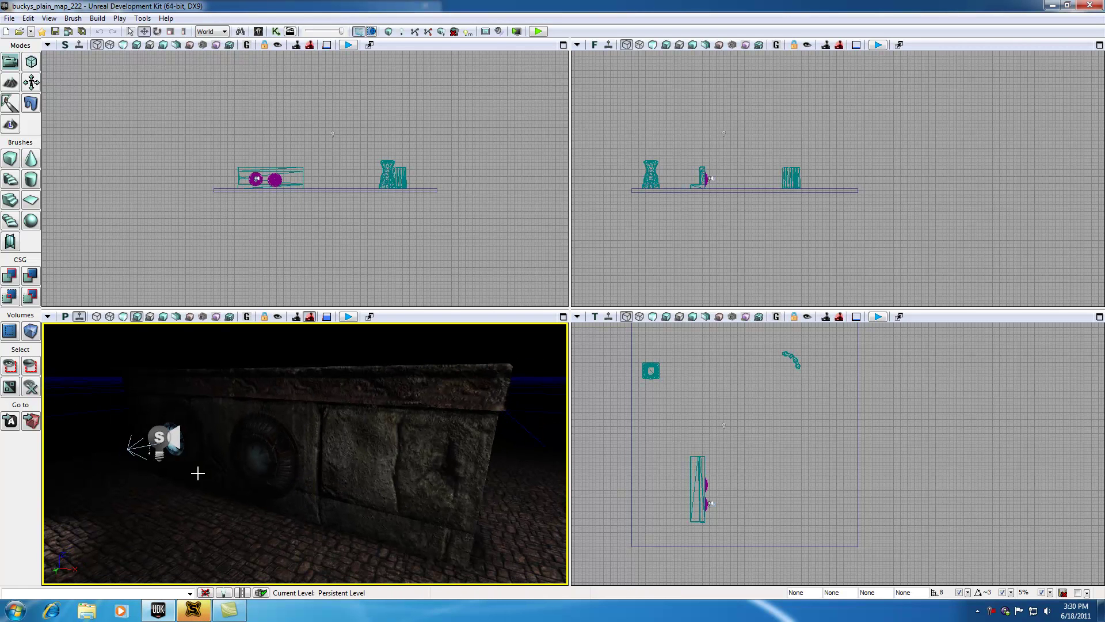
pyautogui.click(197, 456)
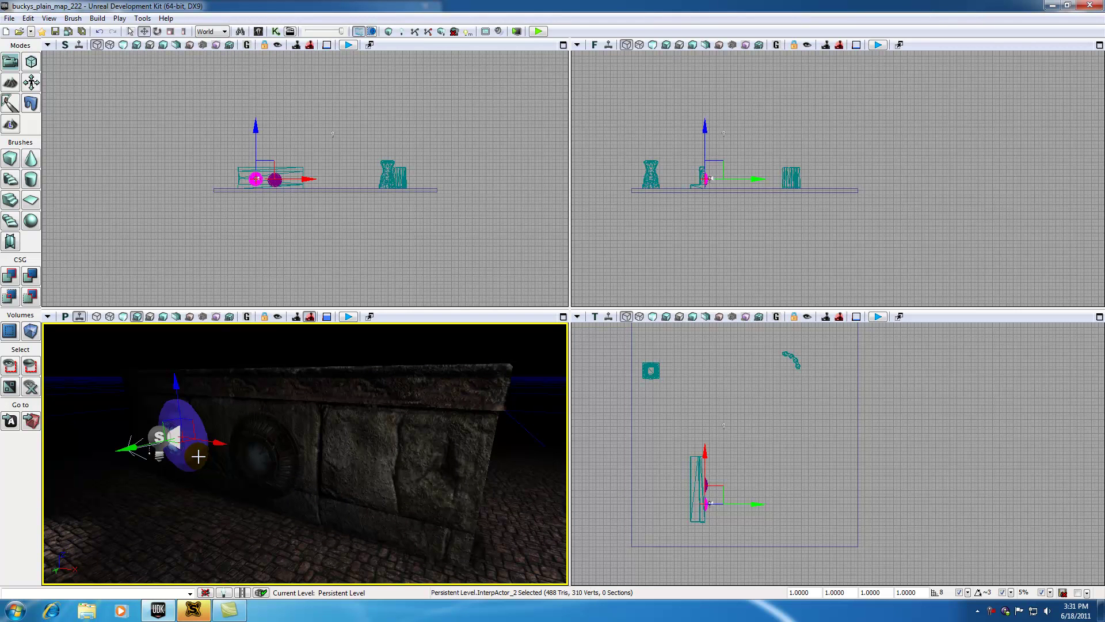
pyautogui.click(277, 31)
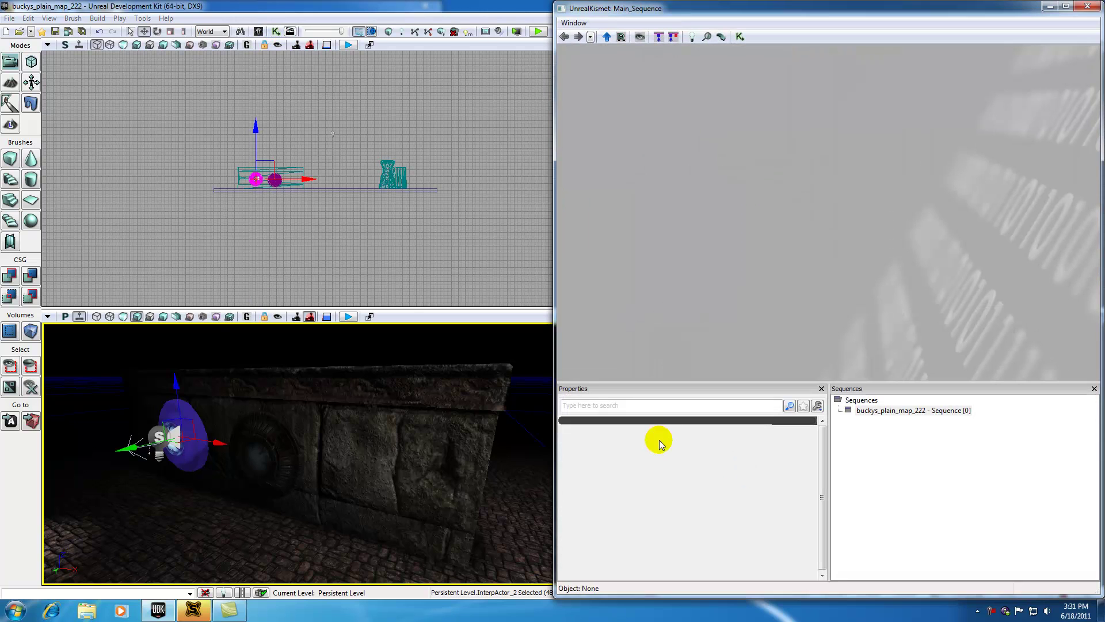
pyautogui.rightClick(620, 213)
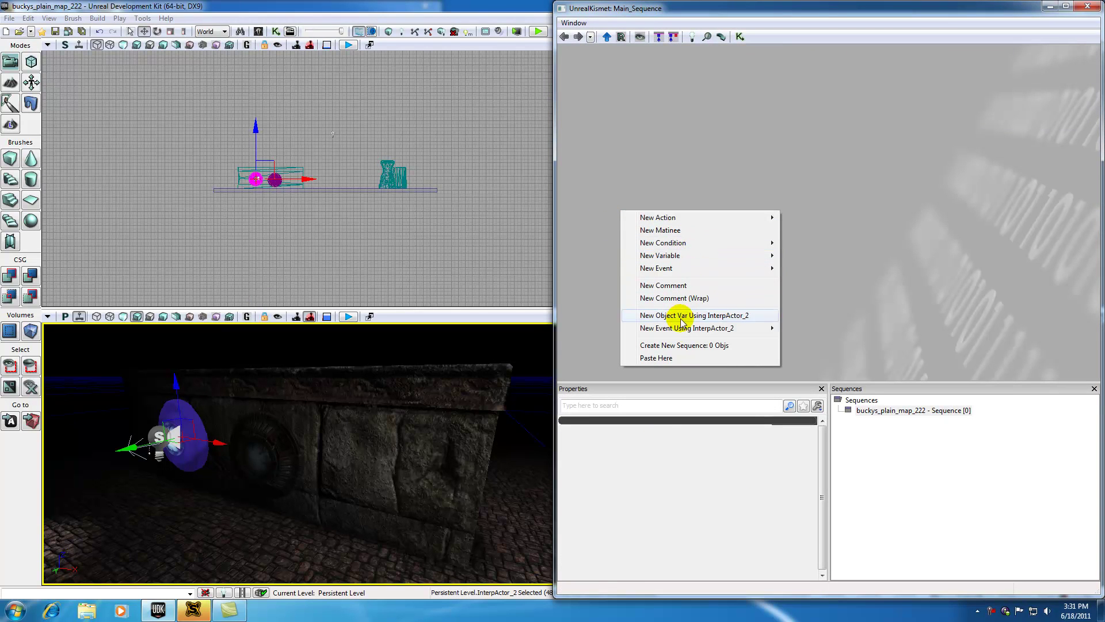
pyautogui.moveTo(685, 332)
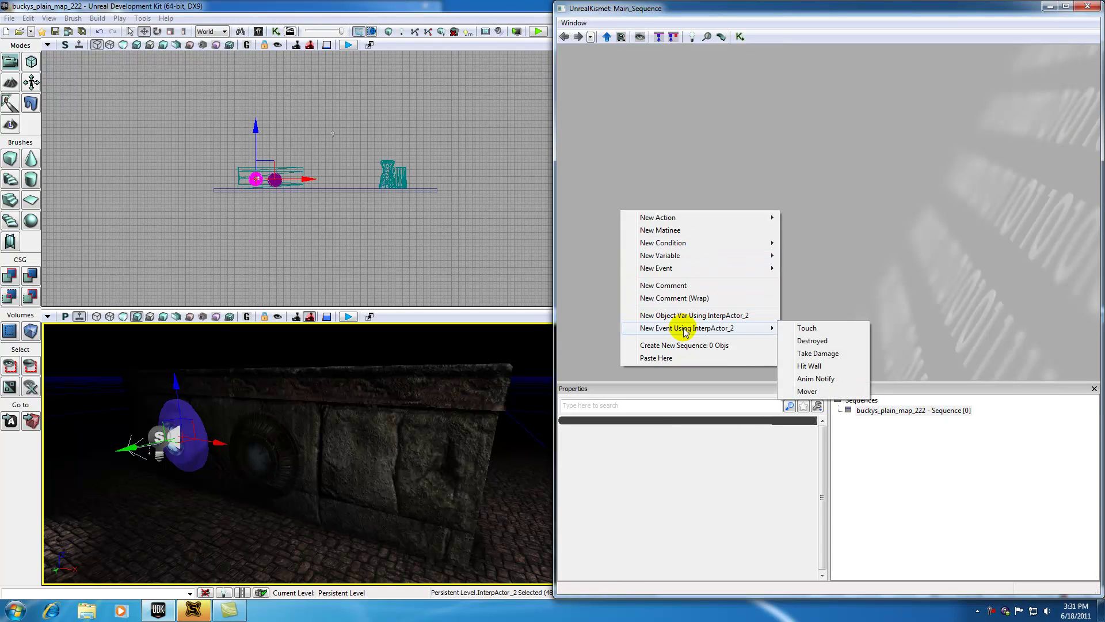
pyautogui.click(818, 353)
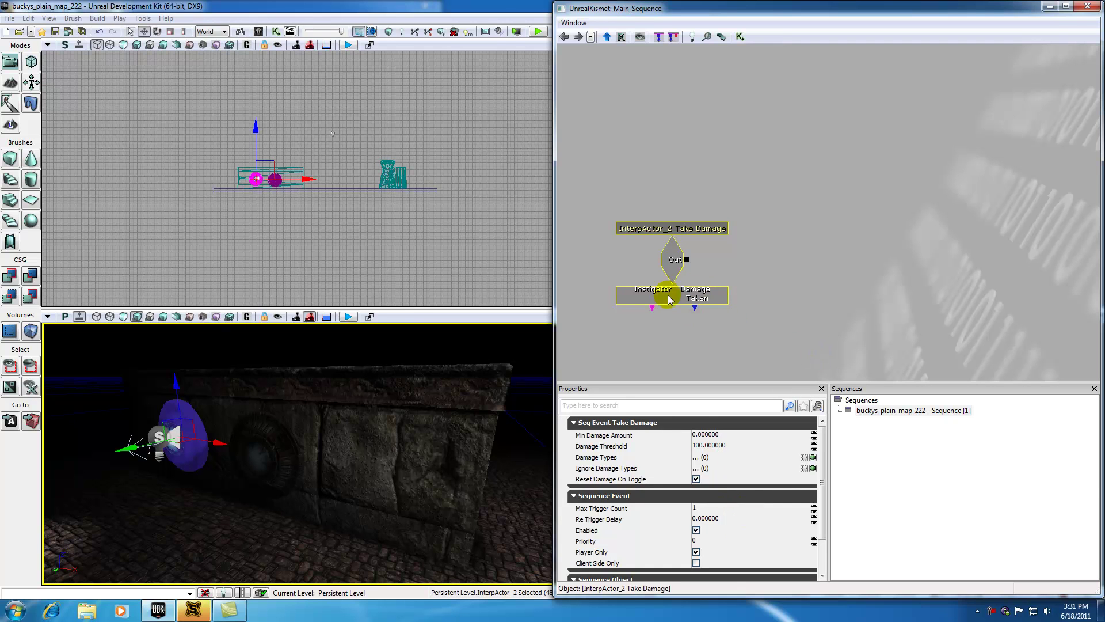
# Set the Take Damage event's Damage Threshold to 5.
pyautogui.click(706, 449)
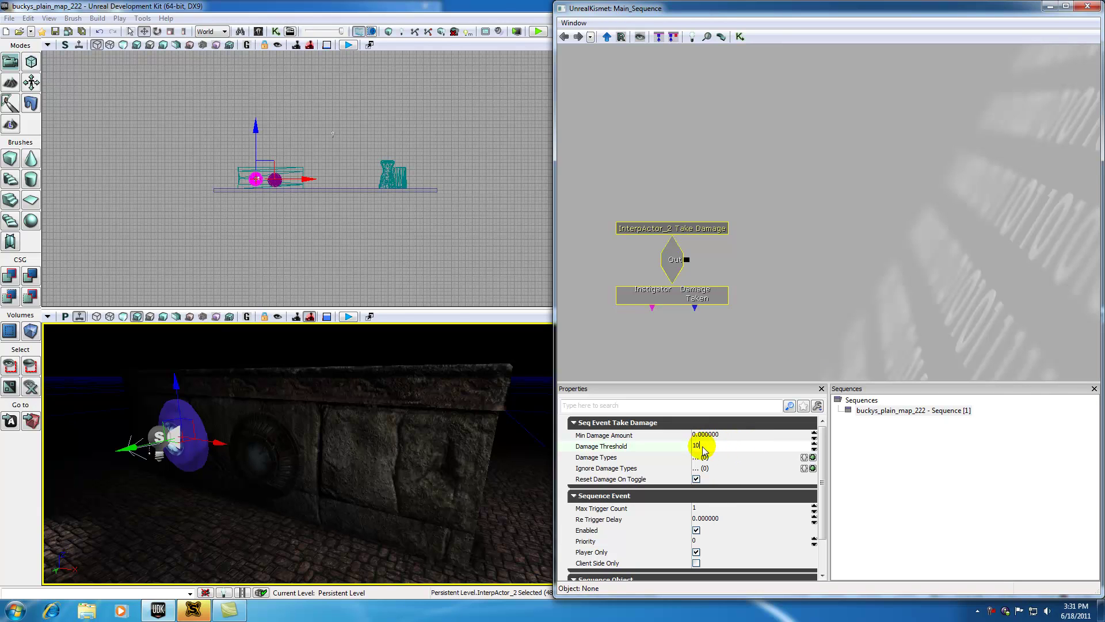
pyautogui.write('10')
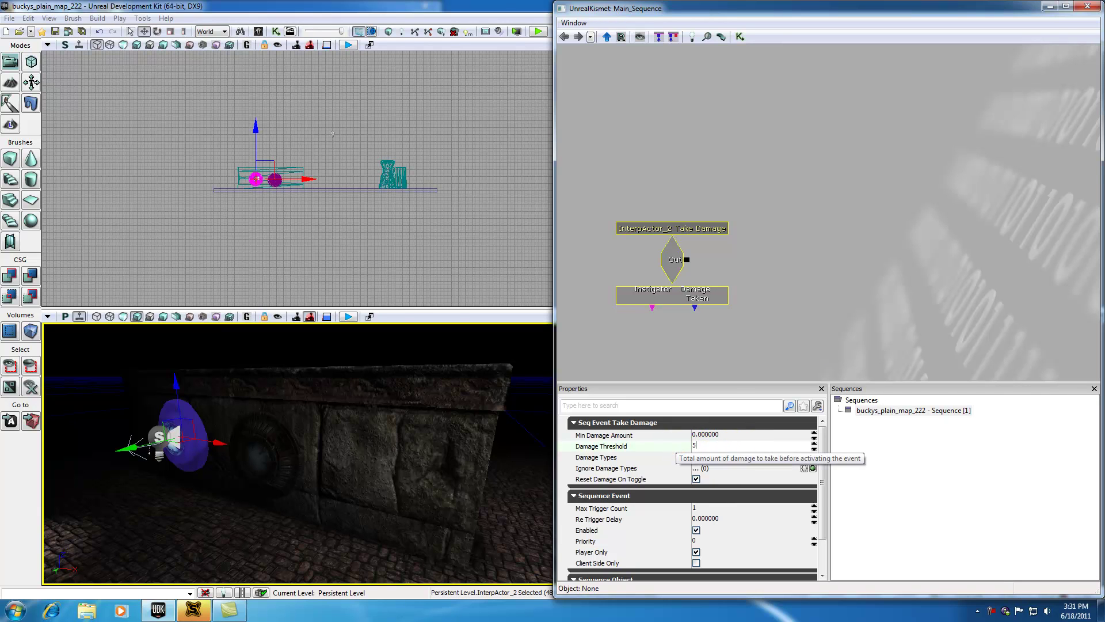
pyautogui.click(735, 362)
pyautogui.click(672, 260)
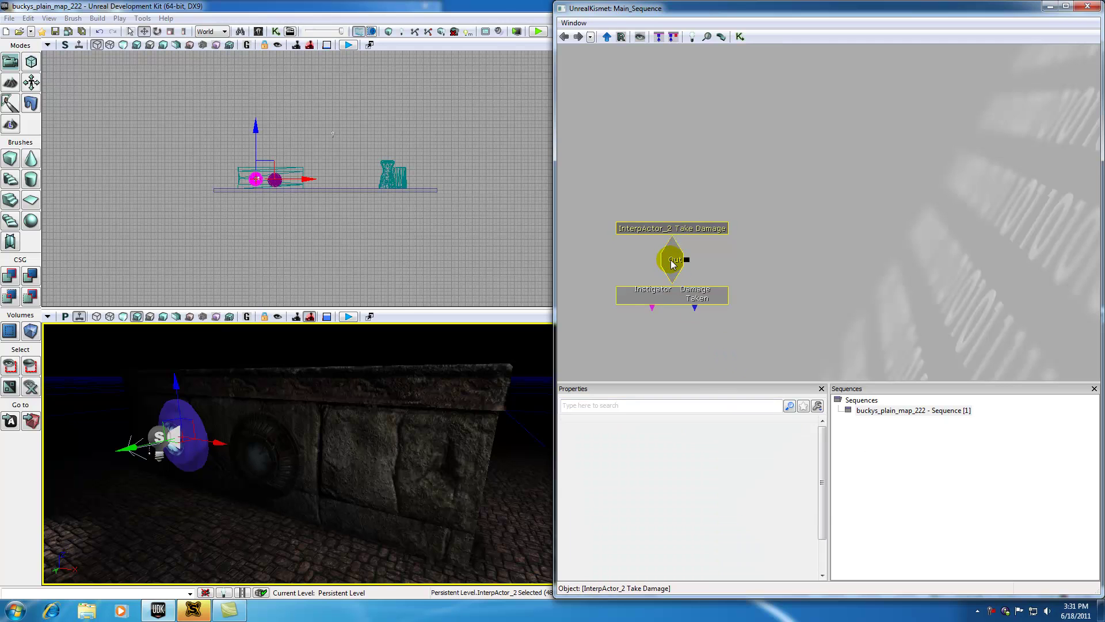
pyautogui.moveTo(685, 260); pyautogui.dragTo(734, 182)
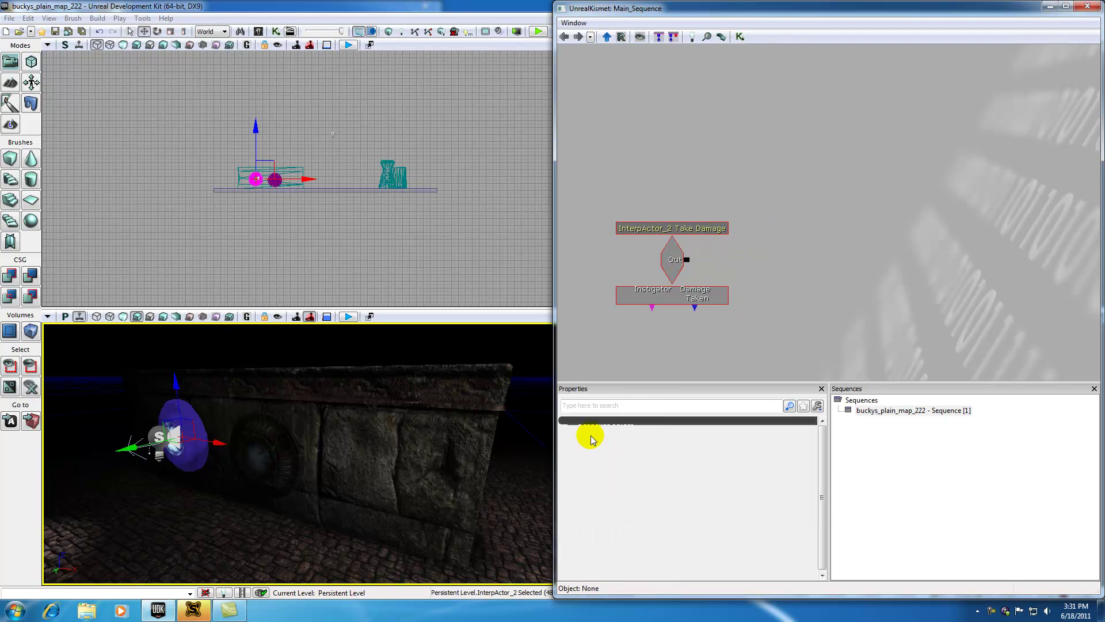
pyautogui.click(289, 353)
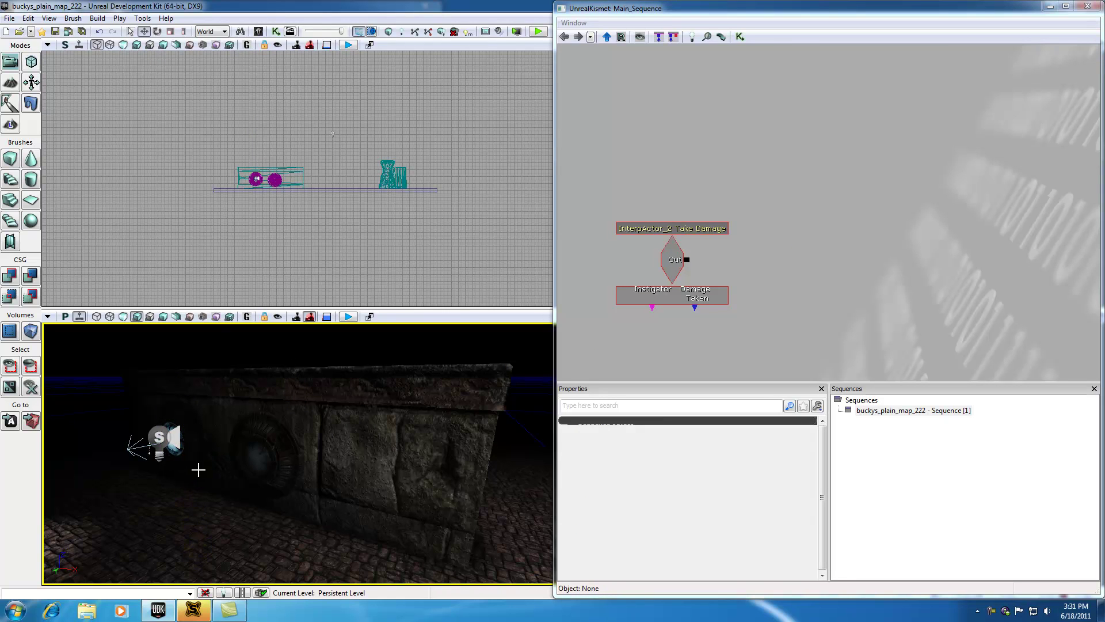
pyautogui.click(194, 450)
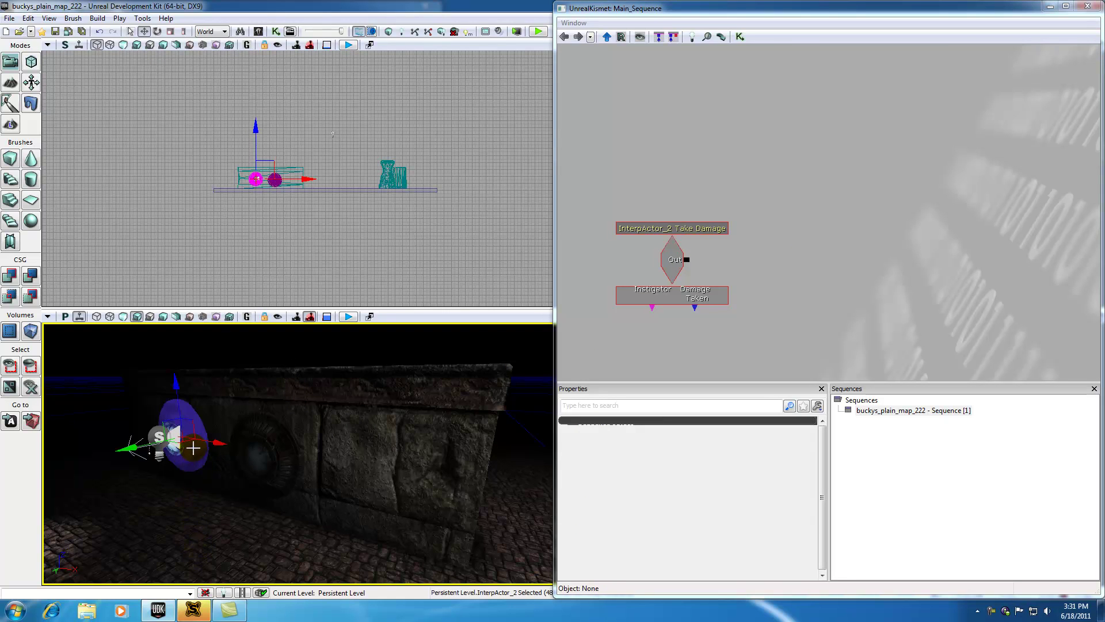
pyautogui.click(211, 340)
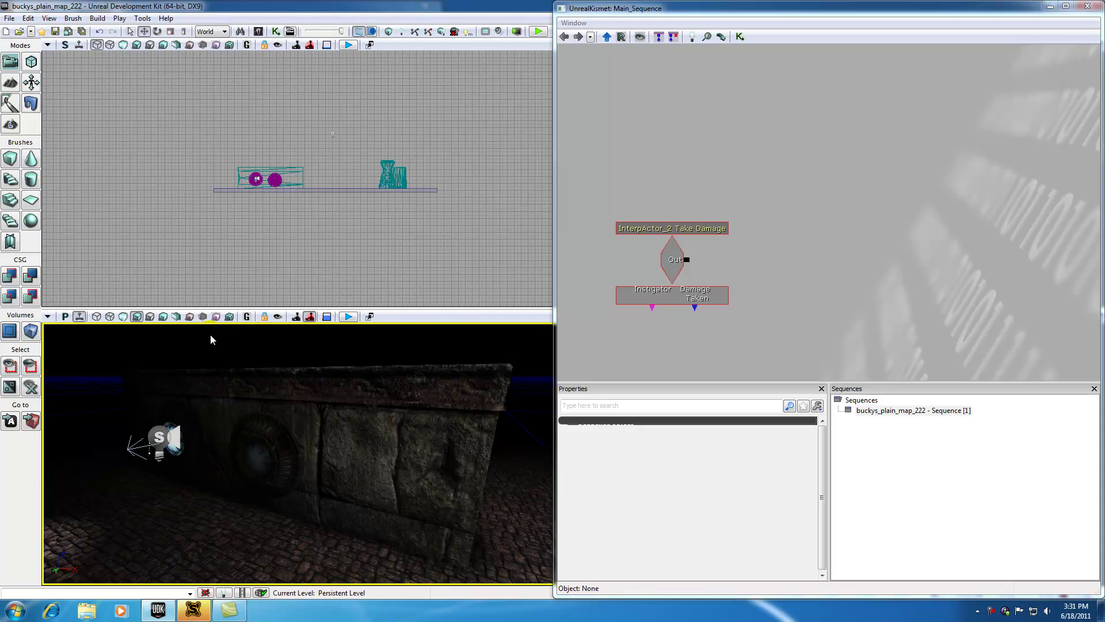
pyautogui.click(276, 467)
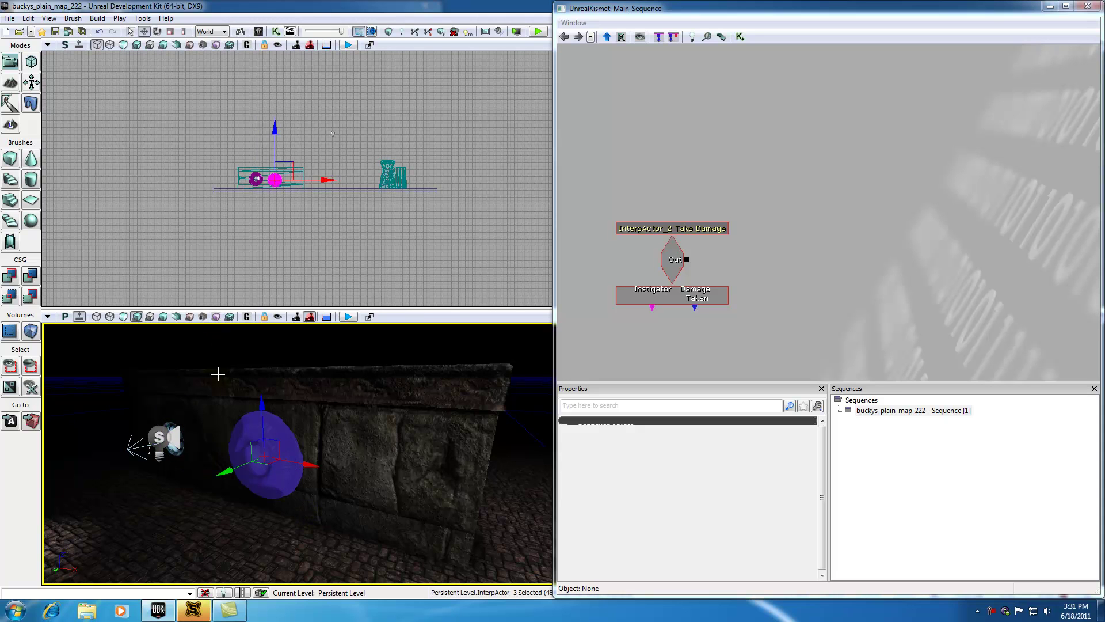
pyautogui.click(191, 456)
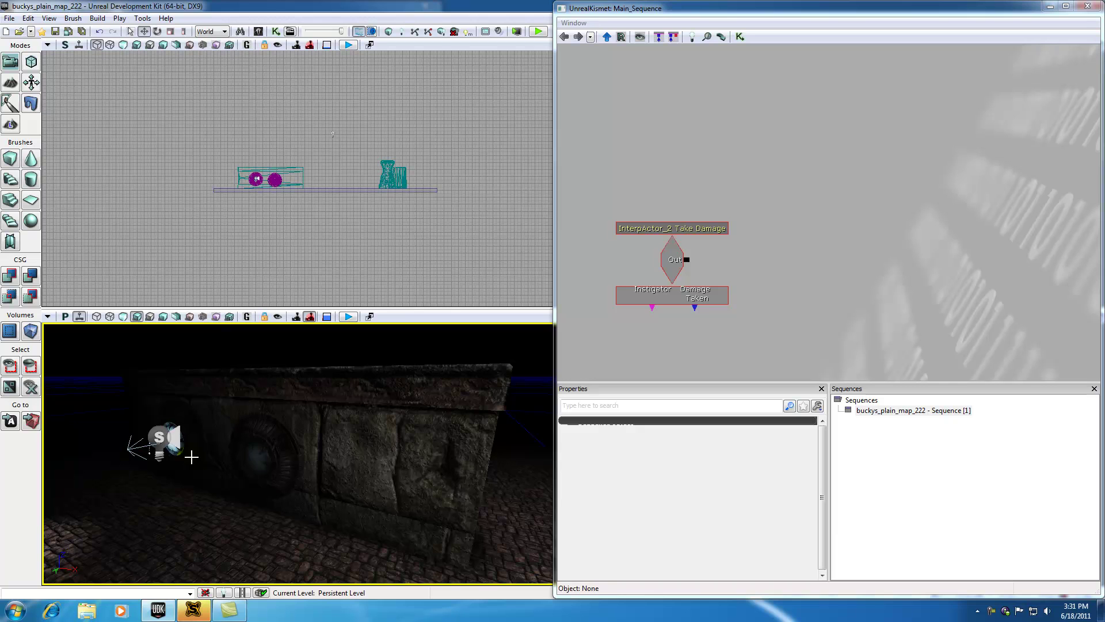
# Add an object variable for the lit wall light, commented "lit up light", and place it beside the Take Damage event.
pyautogui.click(192, 456)
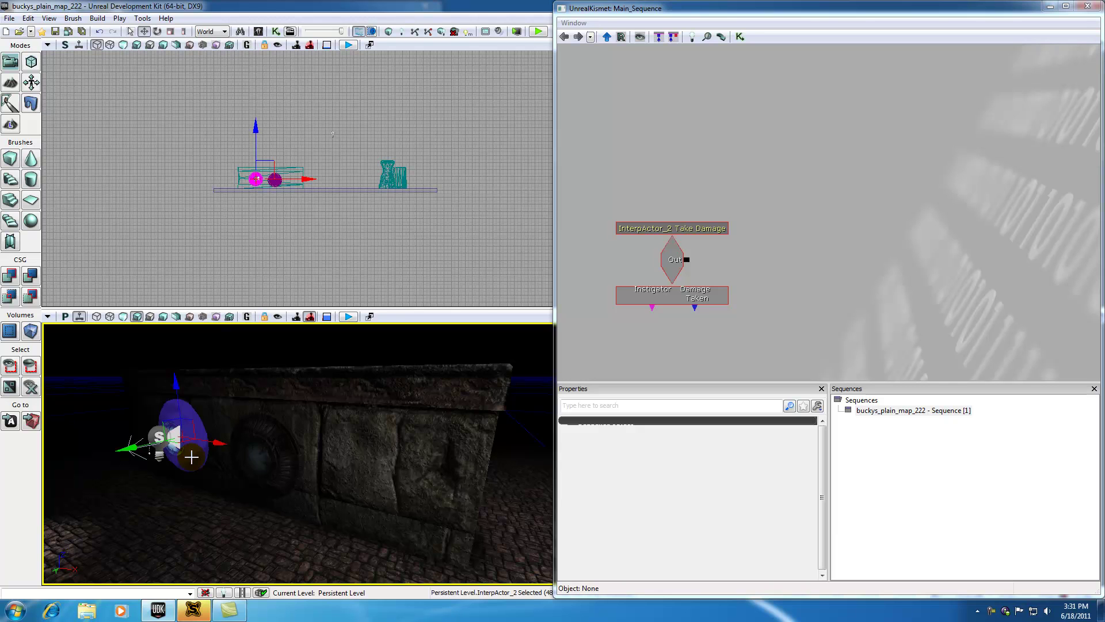
pyautogui.rightClick(789, 322)
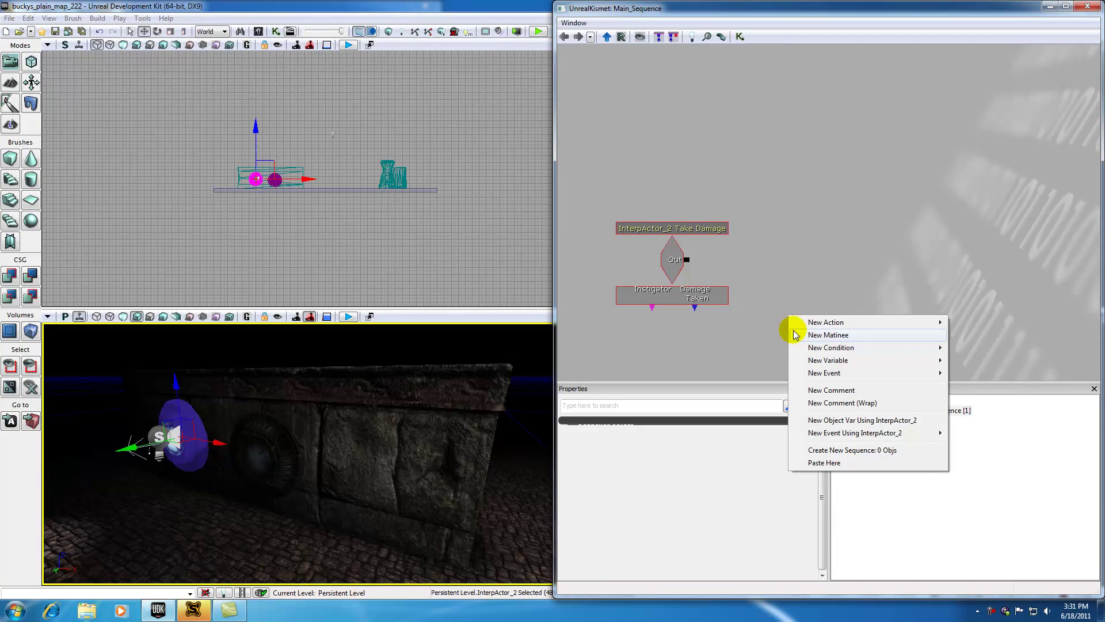
pyautogui.click(850, 420)
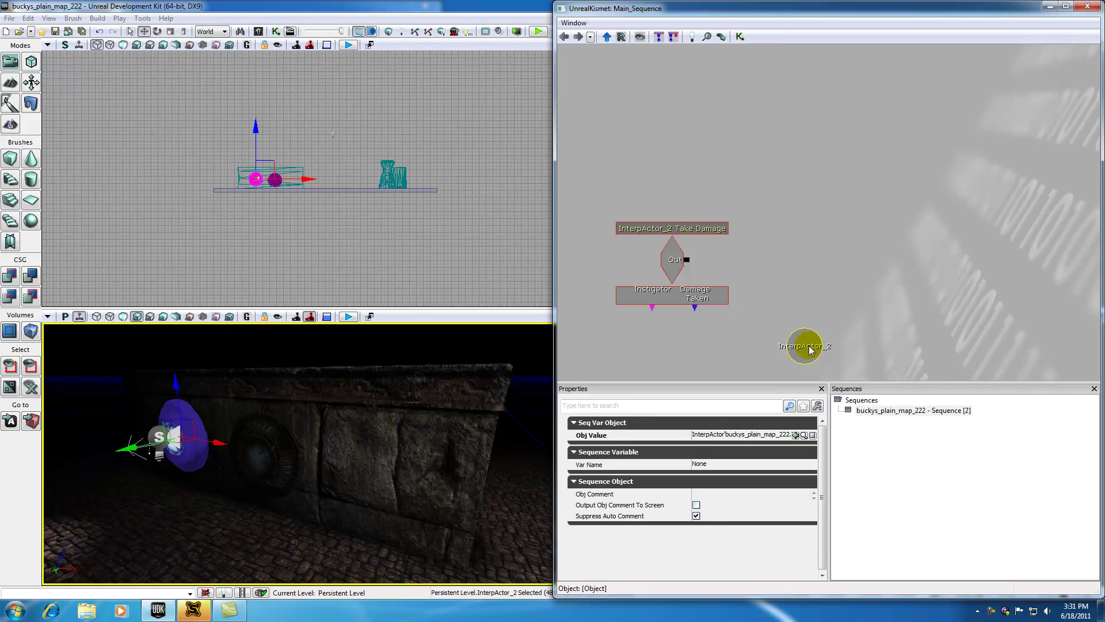
pyautogui.click(700, 494)
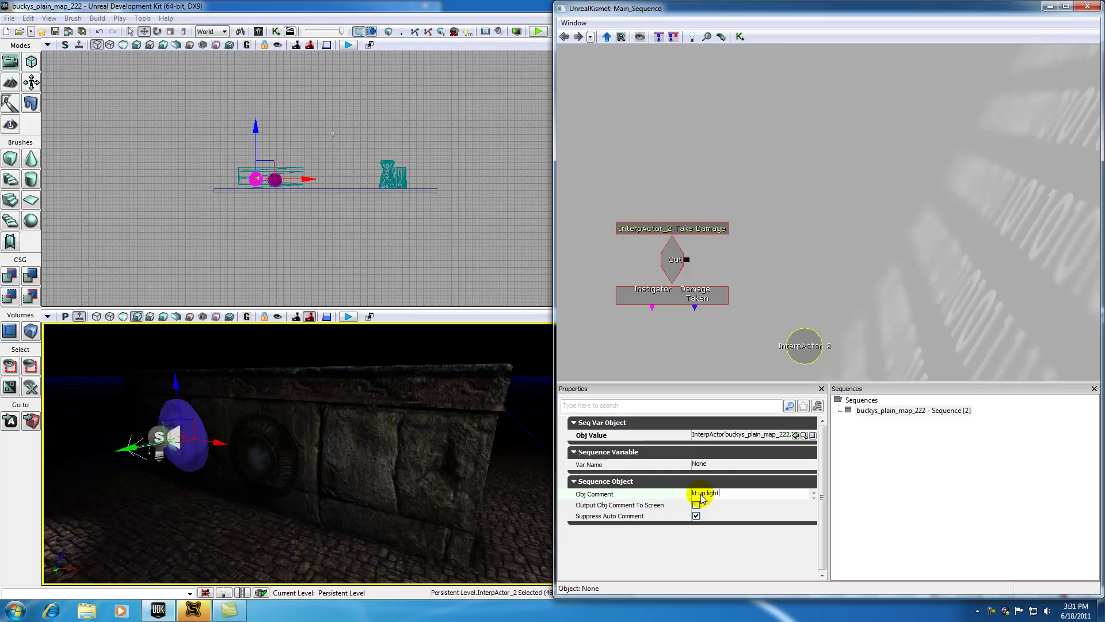
pyautogui.click(807, 318)
pyautogui.click(804, 348)
pyautogui.keyDown('ctrl'); pyautogui.moveTo(806, 344); pyautogui.dragTo(810, 302); pyautogui.keyUp('ctrl')
# Add an object variable for the unlit wall light, commented "busted light", and place it beside the lit up light variable.
pyautogui.click(283, 455)
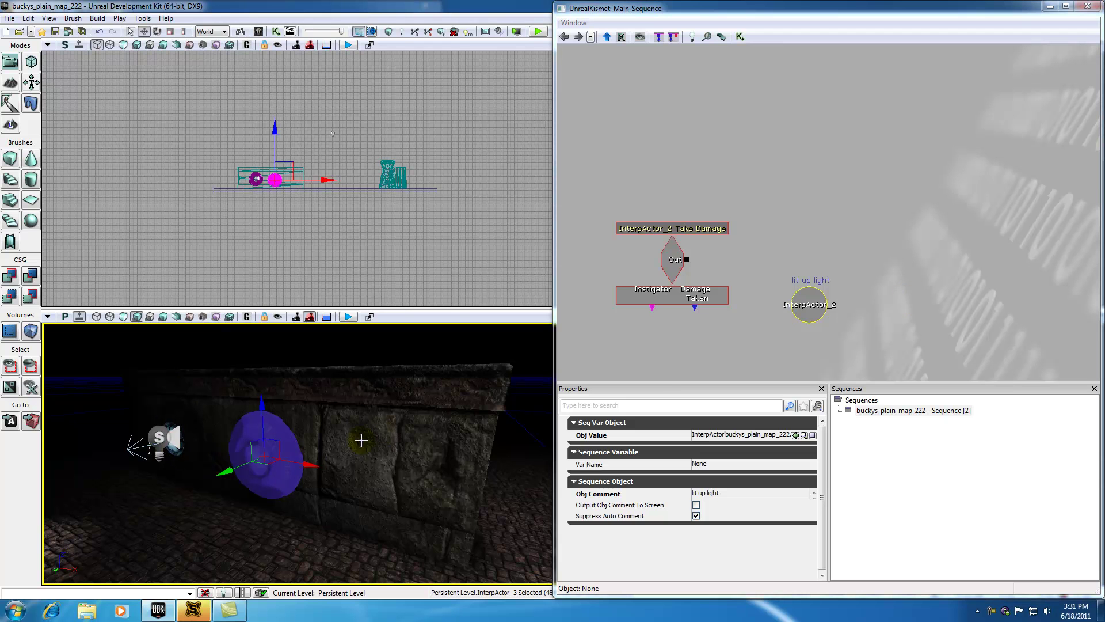
pyautogui.rightClick(889, 311)
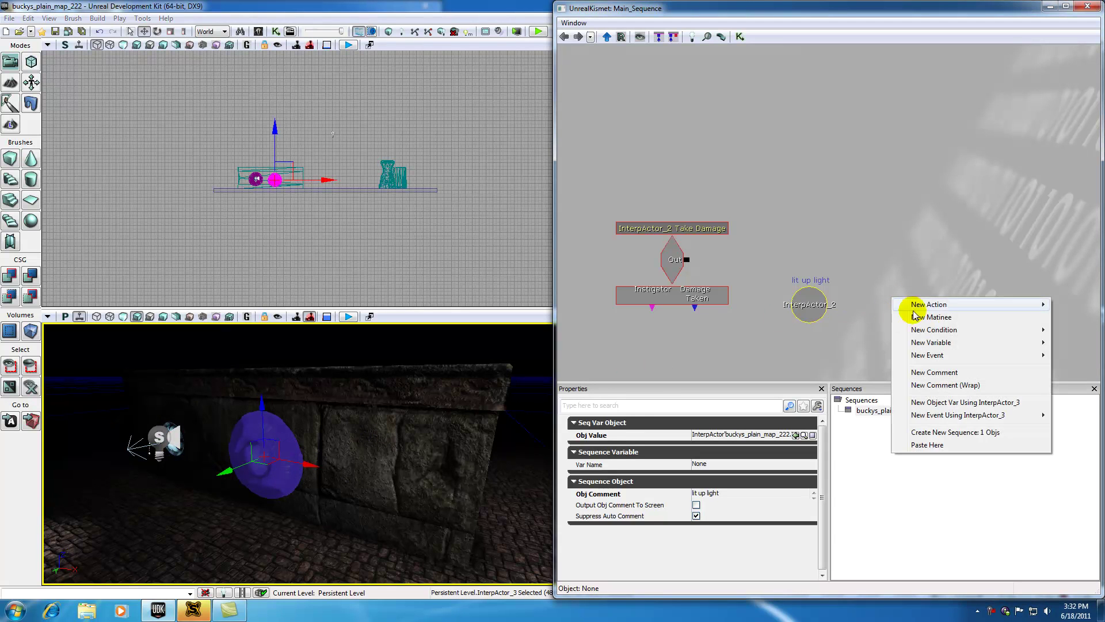
pyautogui.click(950, 403)
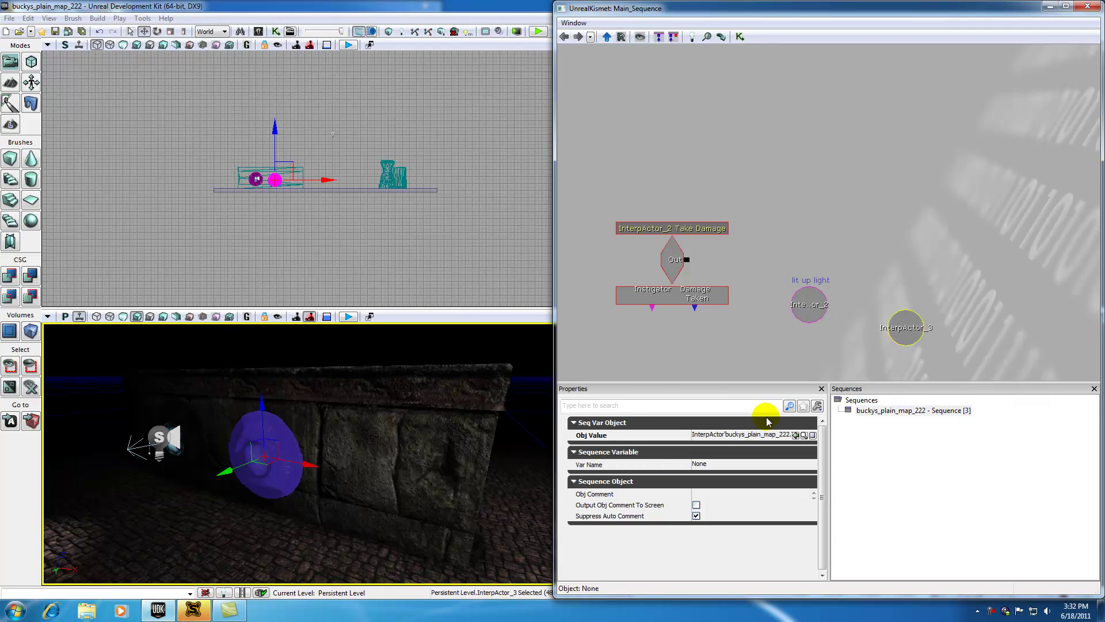
pyautogui.click(699, 495)
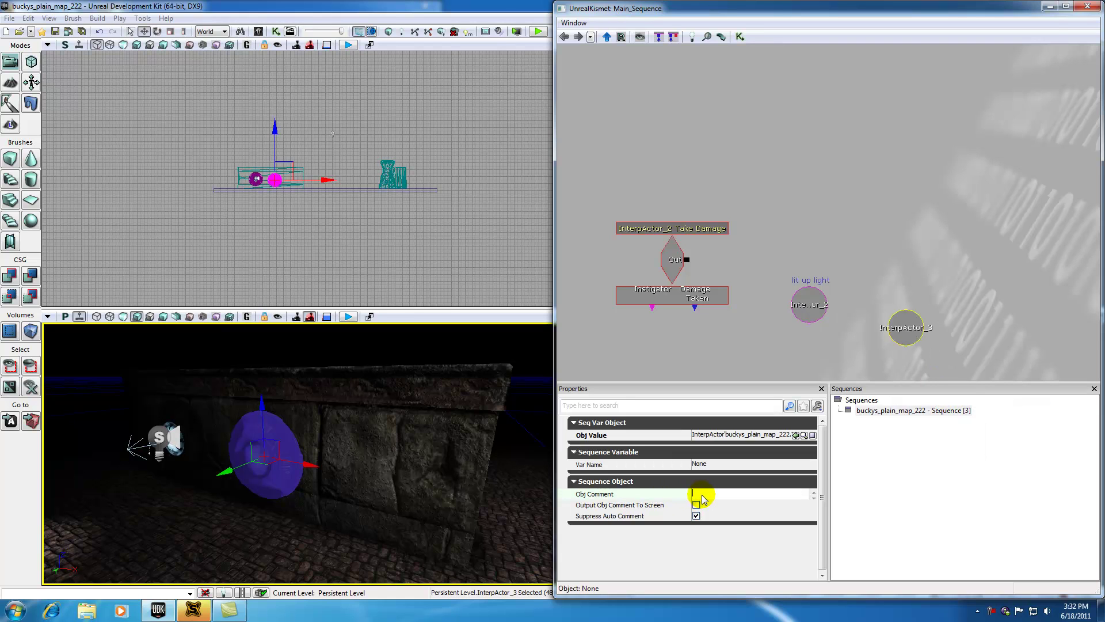
pyautogui.write('busted light')
pyautogui.click(896, 275)
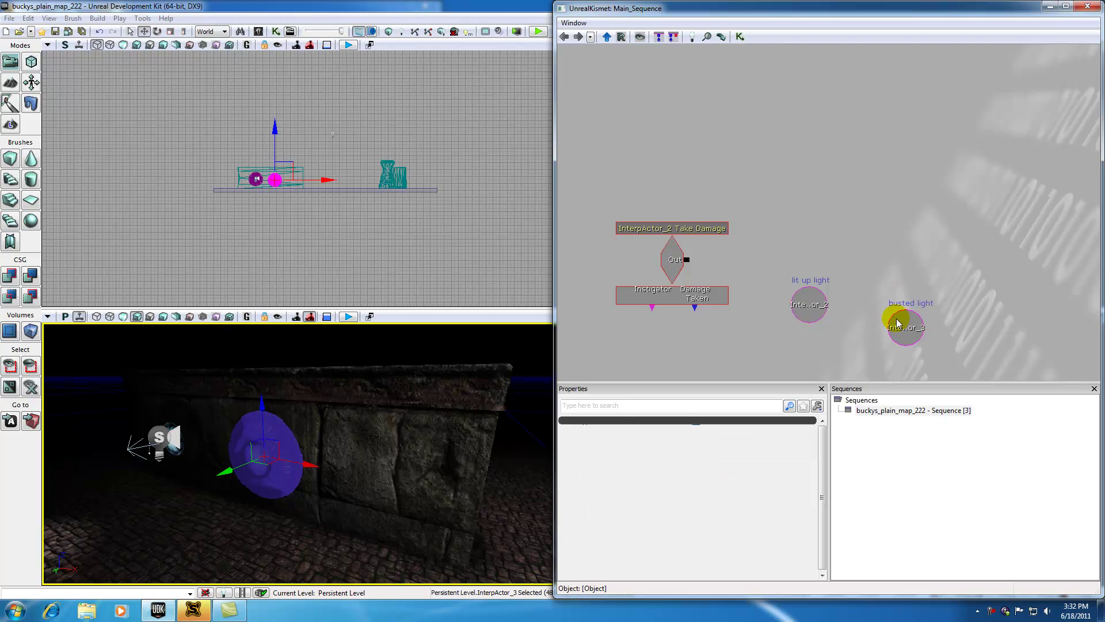
pyautogui.click(903, 327)
pyautogui.keyDown('ctrl'); pyautogui.moveTo(903, 326); pyautogui.dragTo(885, 299); pyautogui.keyUp('ctrl')
pyautogui.click(808, 303)
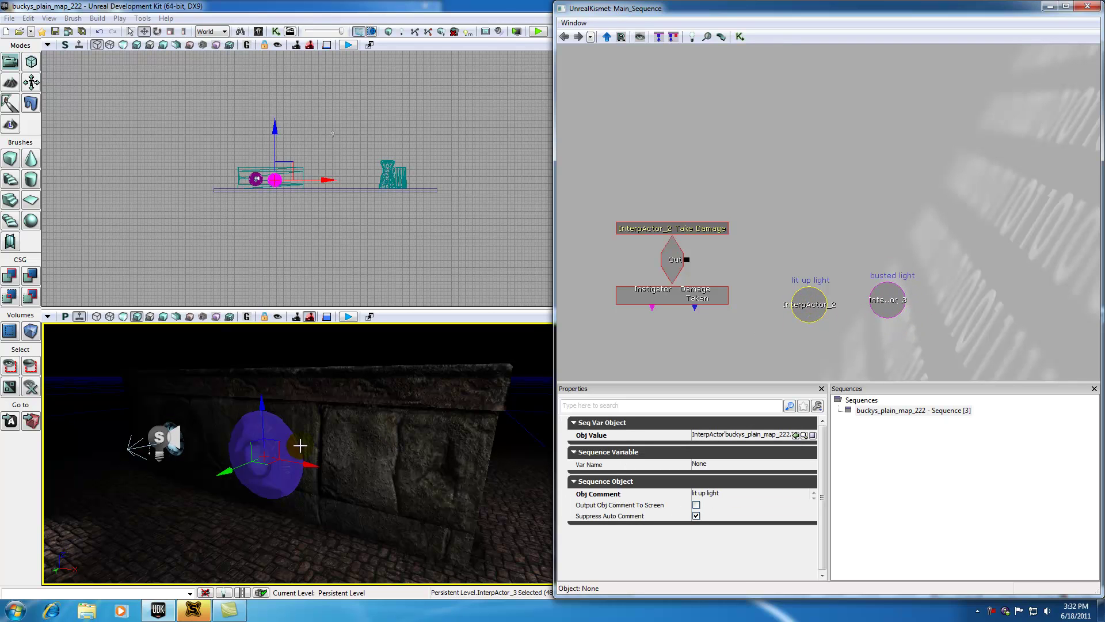
pyautogui.click(887, 300)
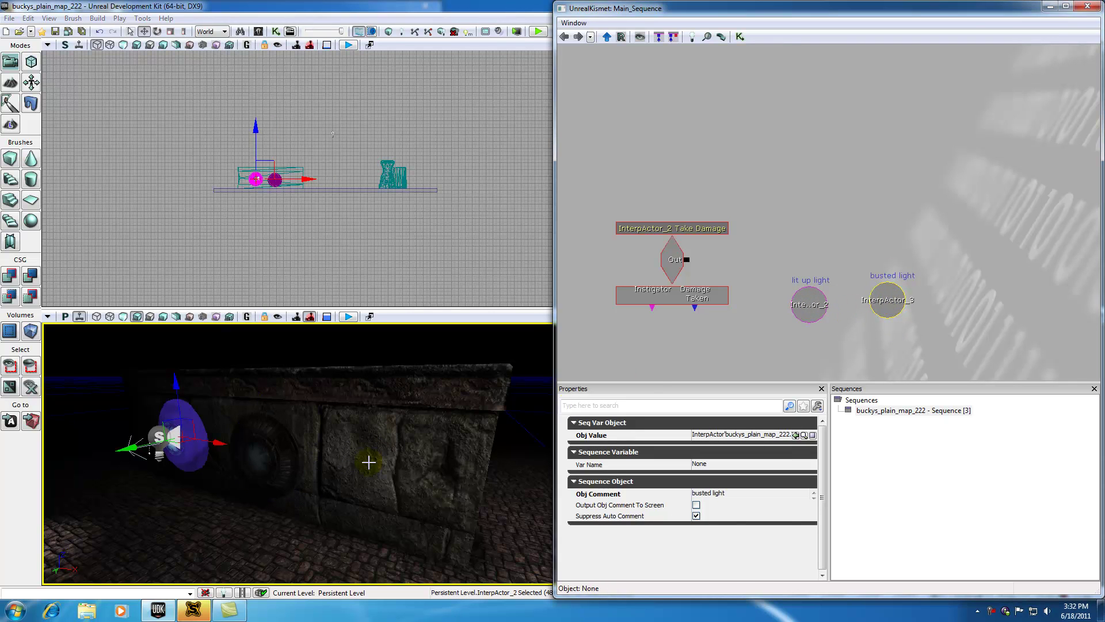
pyautogui.click(219, 367)
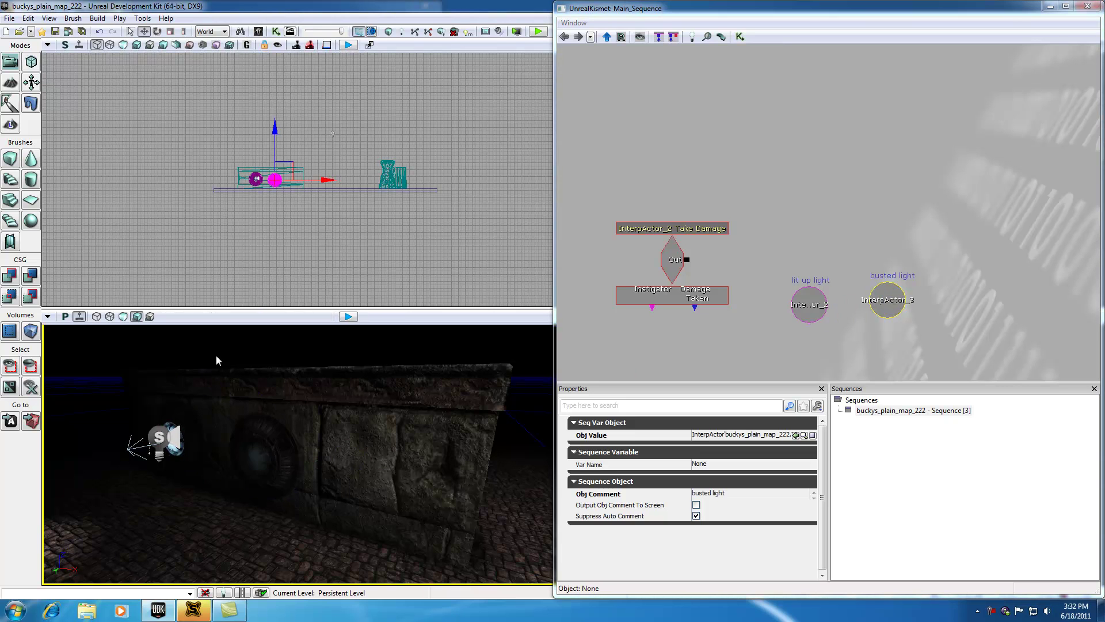
pyautogui.click(195, 453)
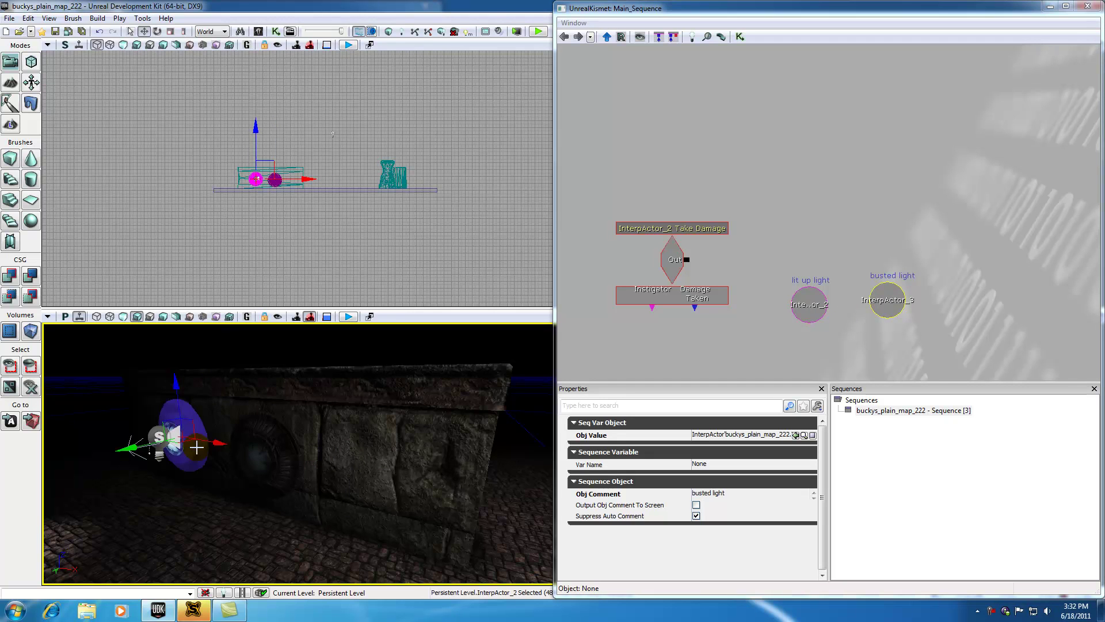
pyautogui.click(275, 465)
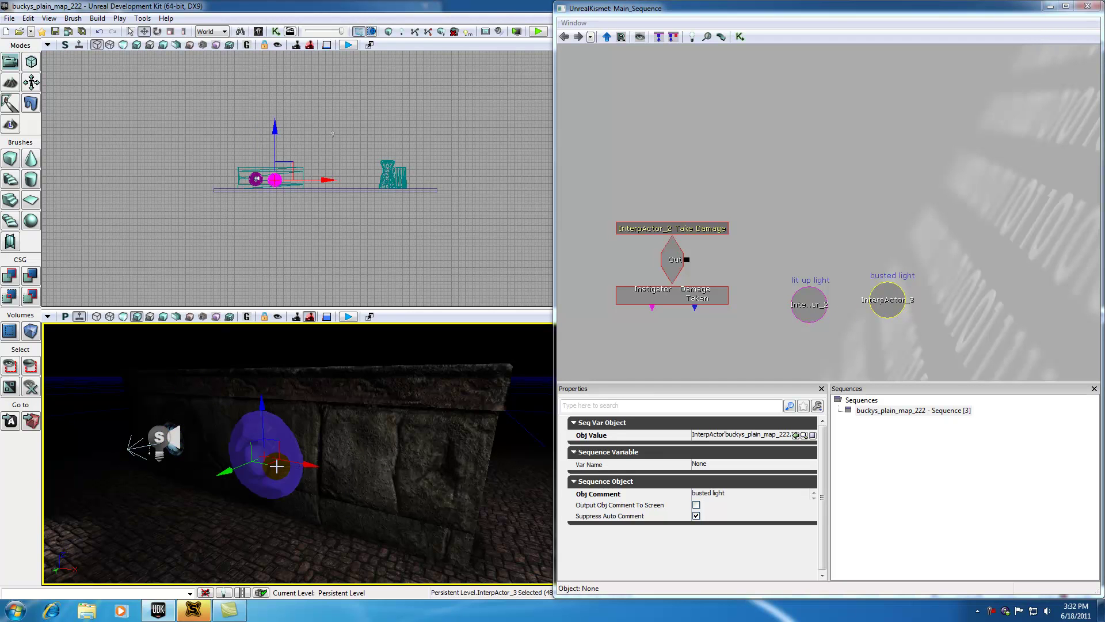
# Line up the busted light variable level with the lit up light variable.
pyautogui.moveTo(879, 305); pyautogui.dragTo(871, 310)
pyautogui.click(802, 214)
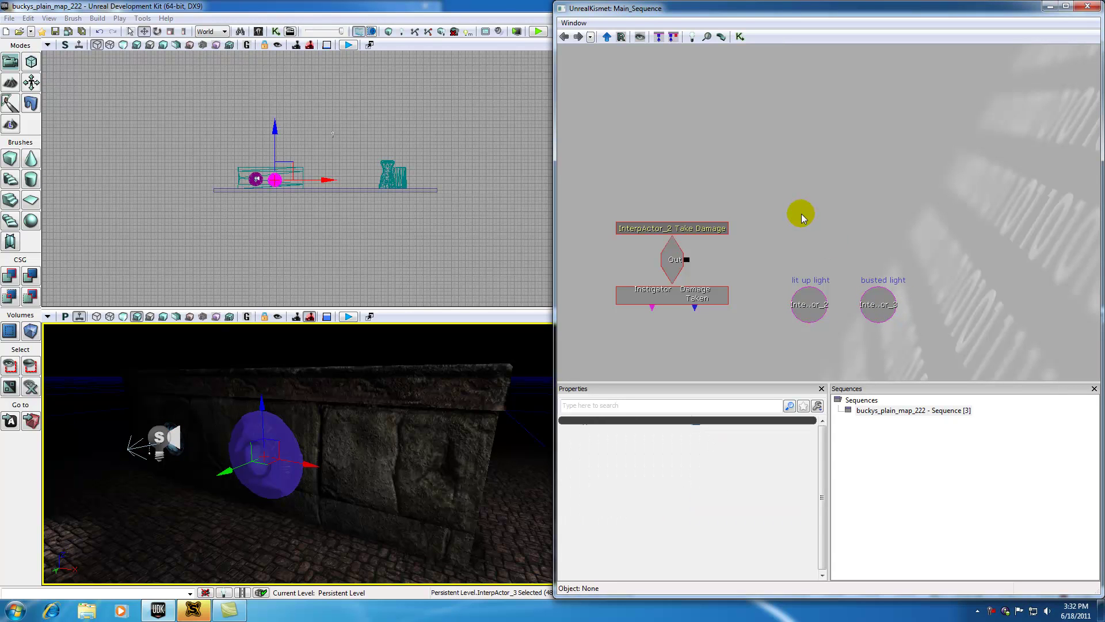
pyautogui.click(807, 305)
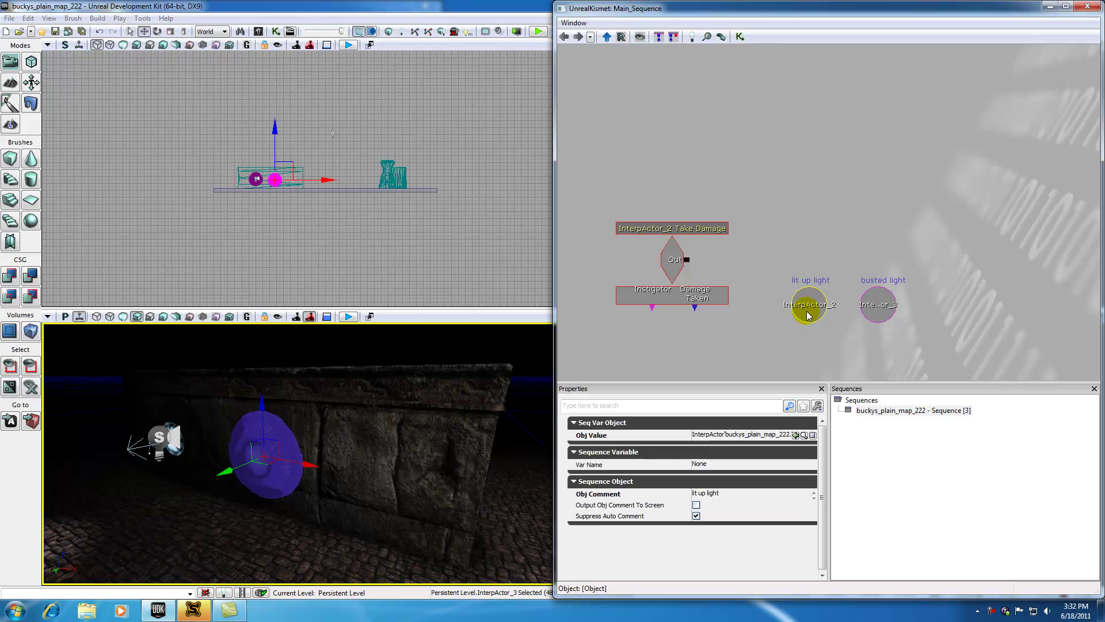
pyautogui.click(882, 304)
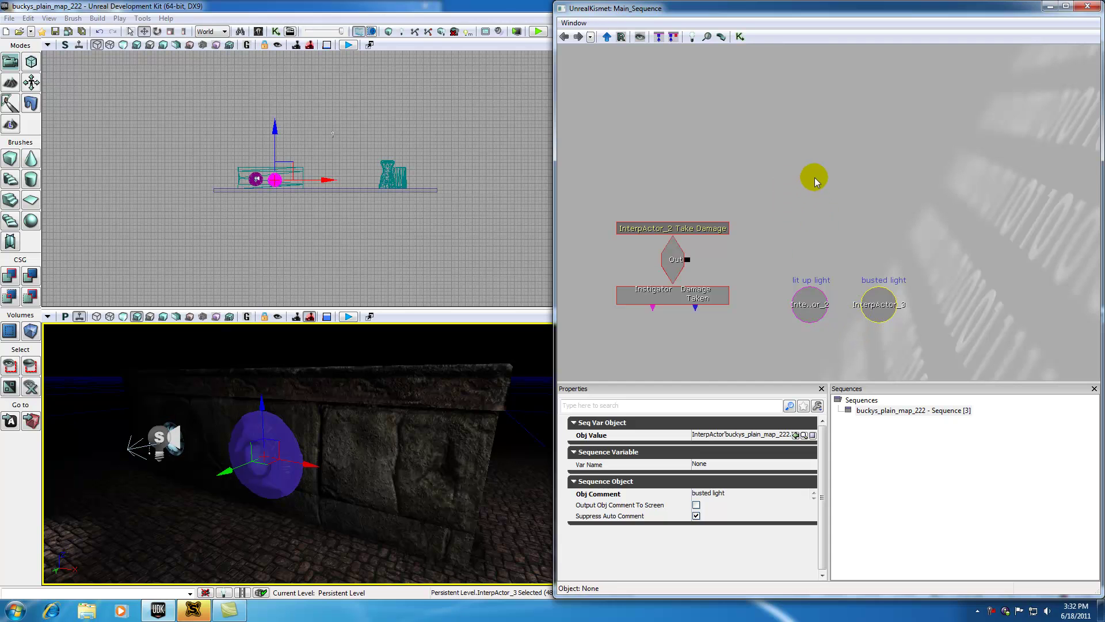
# Add a Toggle Hidden action above the two light variables.
pyautogui.rightClick(814, 177)
pyautogui.moveTo(840, 171)
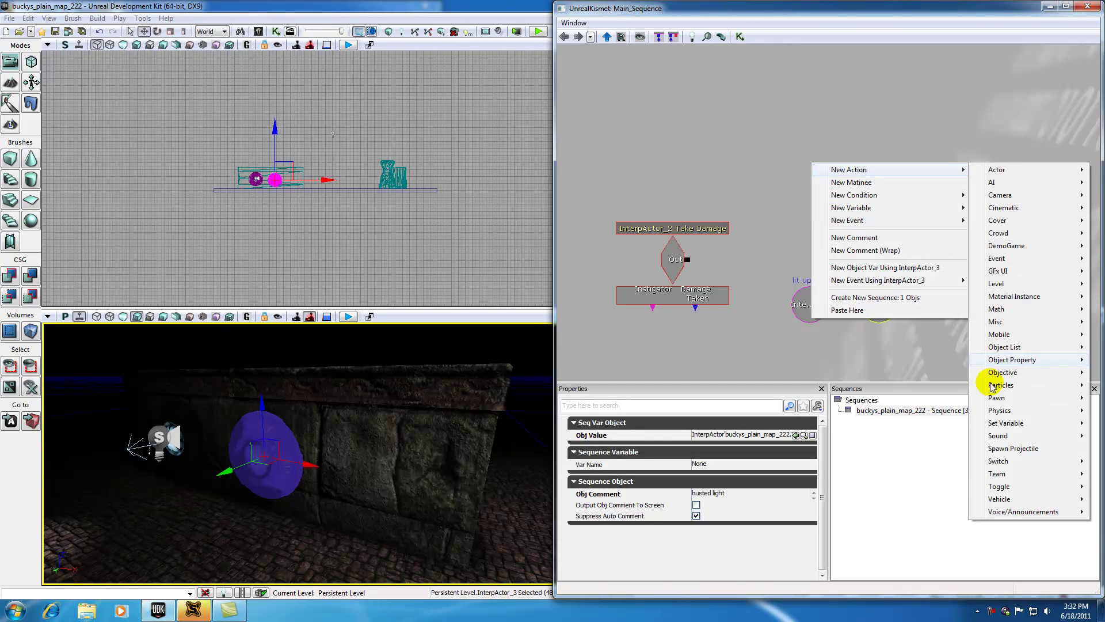
pyautogui.moveTo(1000, 487)
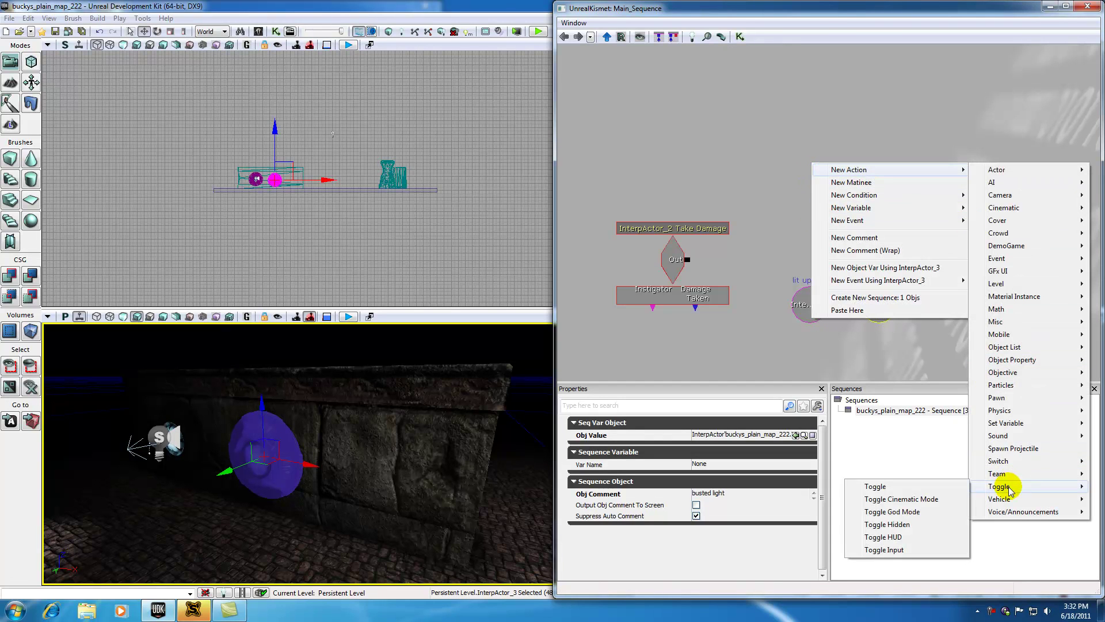
pyautogui.click(887, 524)
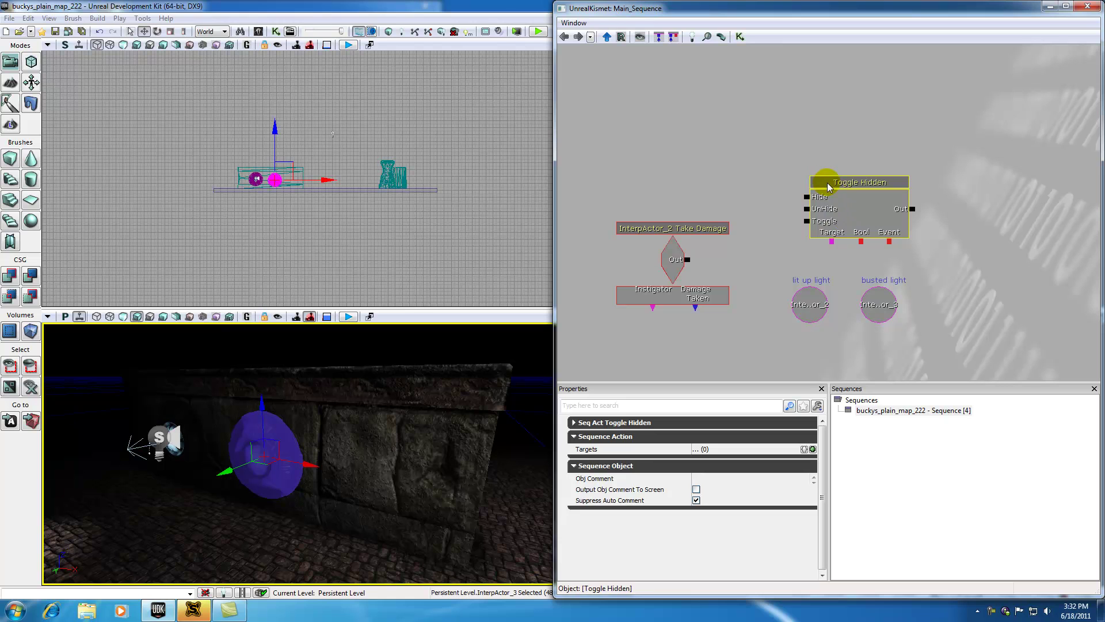
# Wire the Take Damage output to Toggle Hidden's Toggle input and link its Target to the lit up light and busted light variables.
pyautogui.moveTo(828, 185); pyautogui.dragTo(806, 199)
pyautogui.moveTo(688, 259); pyautogui.dragTo(785, 234)
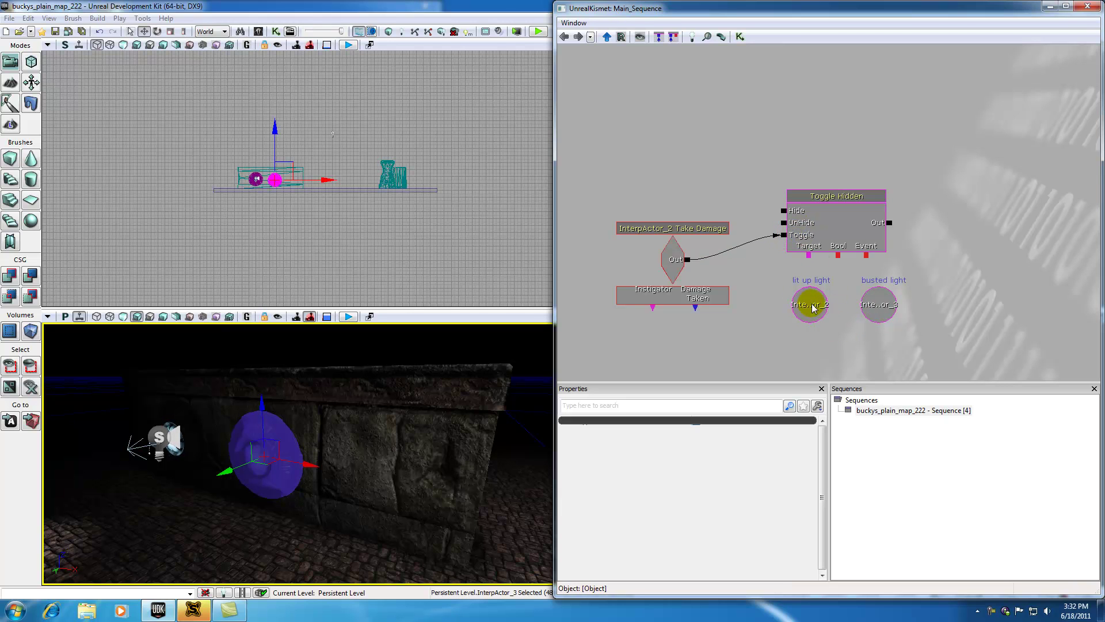
pyautogui.moveTo(809, 255); pyautogui.dragTo(813, 302)
pyautogui.moveTo(809, 255); pyautogui.dragTo(884, 301)
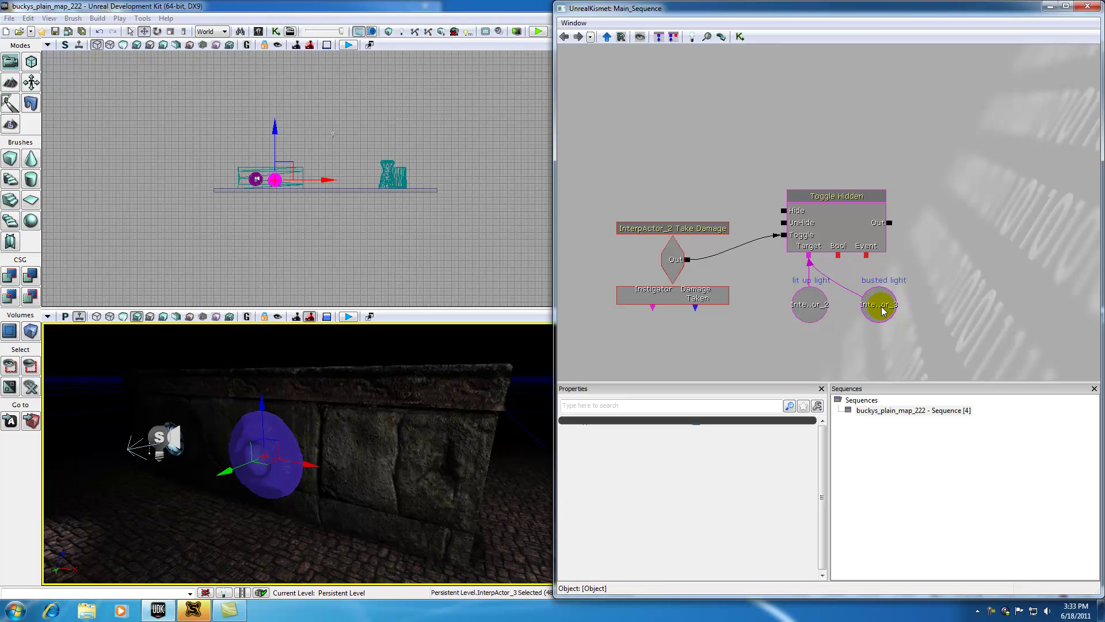
# Move the Toggle Hidden action together with its two light variables lower and farther from the Take Damage event.
pyautogui.click(821, 195)
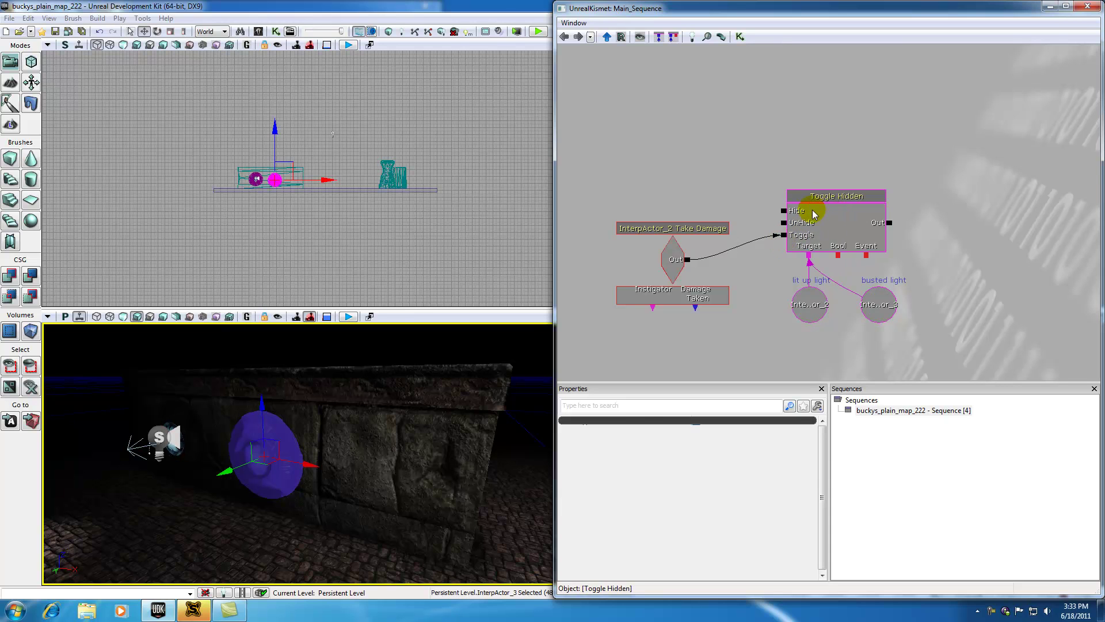
pyautogui.moveTo(813, 198); pyautogui.dragTo(830, 205)
pyautogui.keyDown('ctrl'); pyautogui.keyDown('alt'); pyautogui.moveTo(997, 187); pyautogui.dragTo(810, 332); pyautogui.keyUp('alt'); pyautogui.keyUp('ctrl')
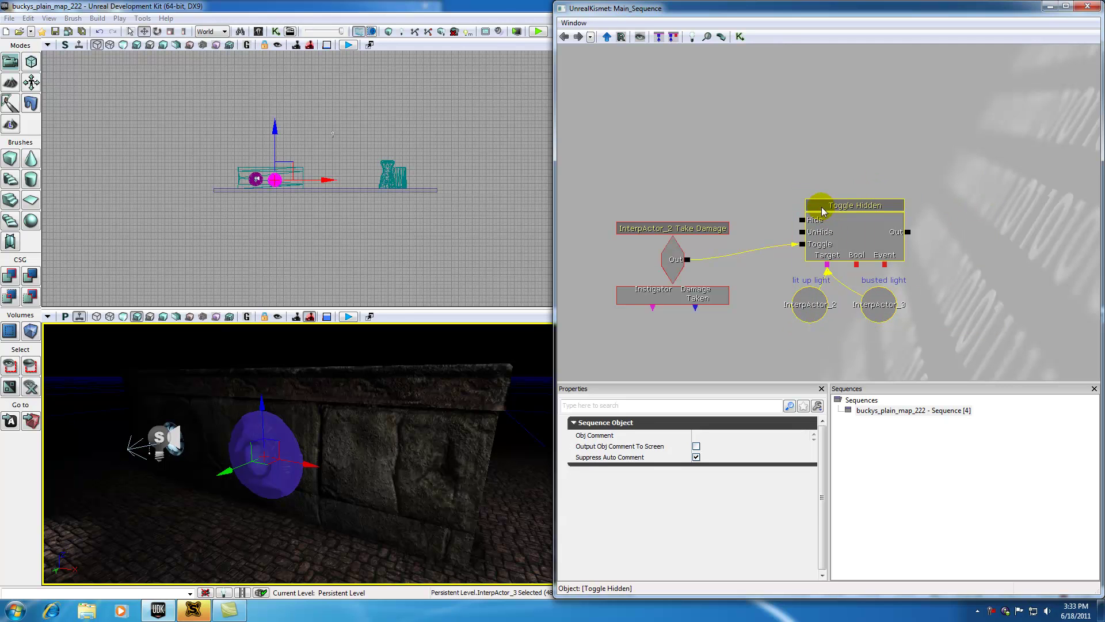
pyautogui.moveTo(825, 216); pyautogui.dragTo(853, 242)
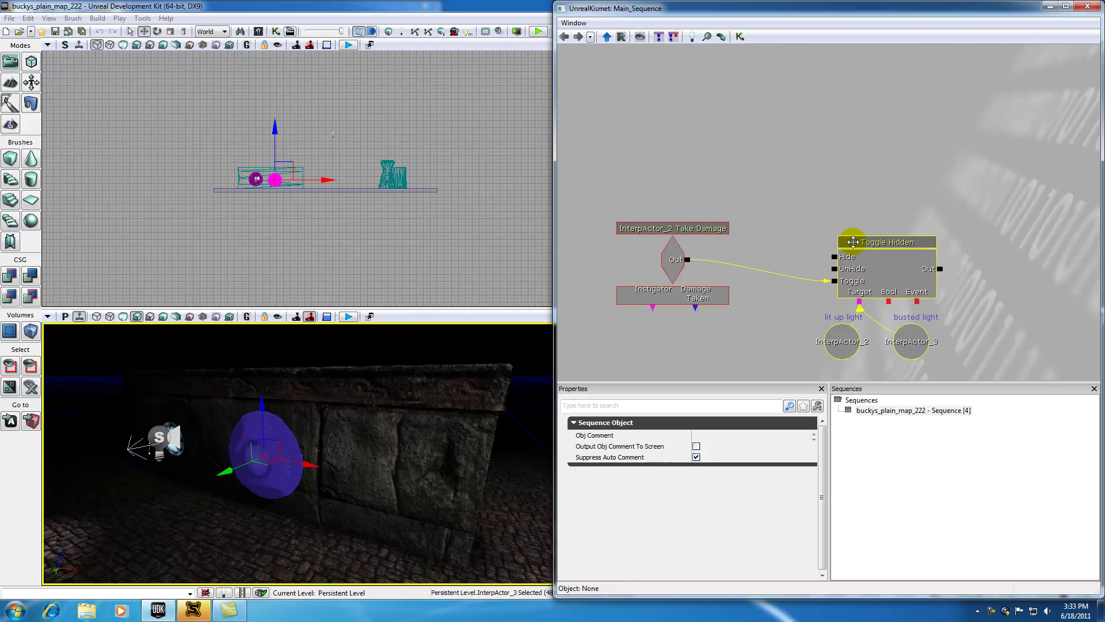
pyautogui.click(824, 191)
# Close Kismet and start a play preview from the floor in front of the wall.
pyautogui.click(1089, 6)
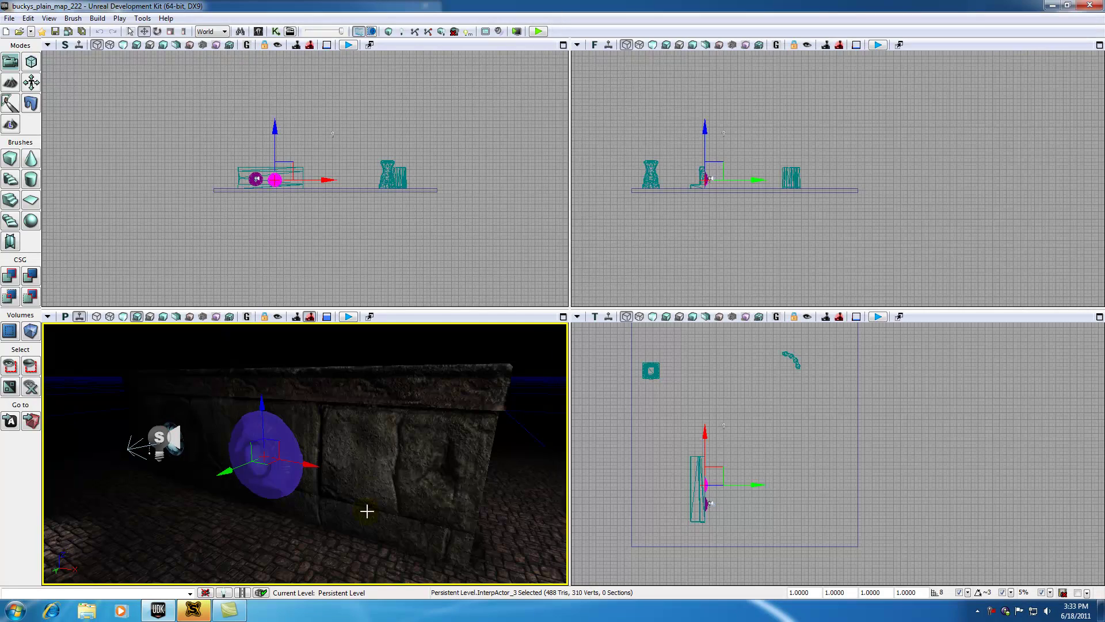
pyautogui.moveTo(365, 511); pyautogui.dragTo(246, 514)
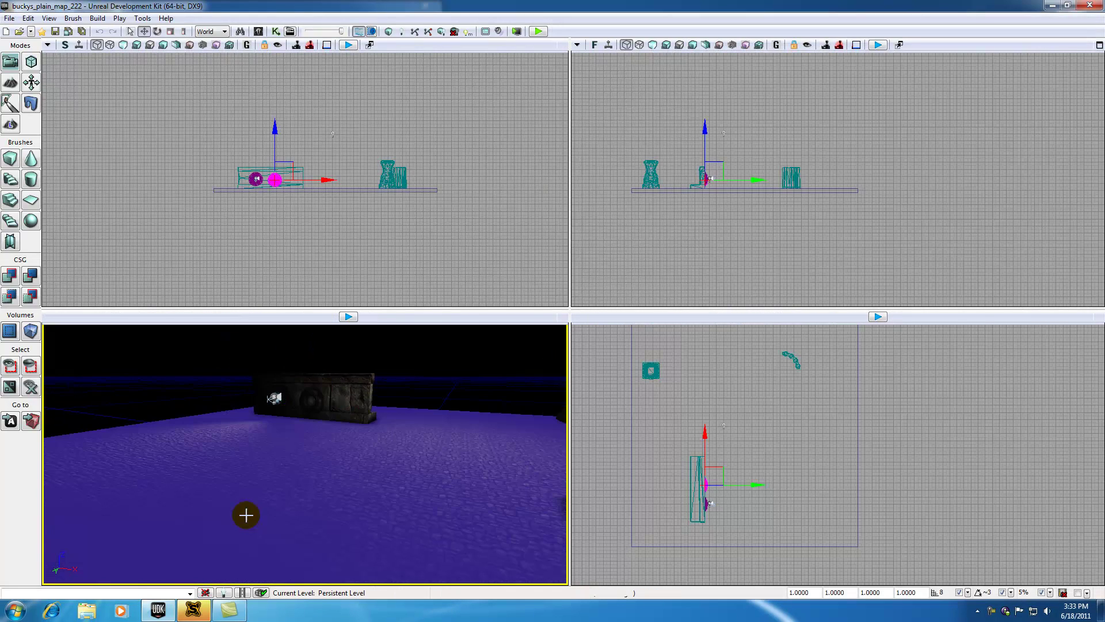
pyautogui.rightClick(261, 546)
pyautogui.click(282, 519)
# Walk up to the lit wall light in the preview, shoot it, and exit the preview.
pyautogui.press('w')
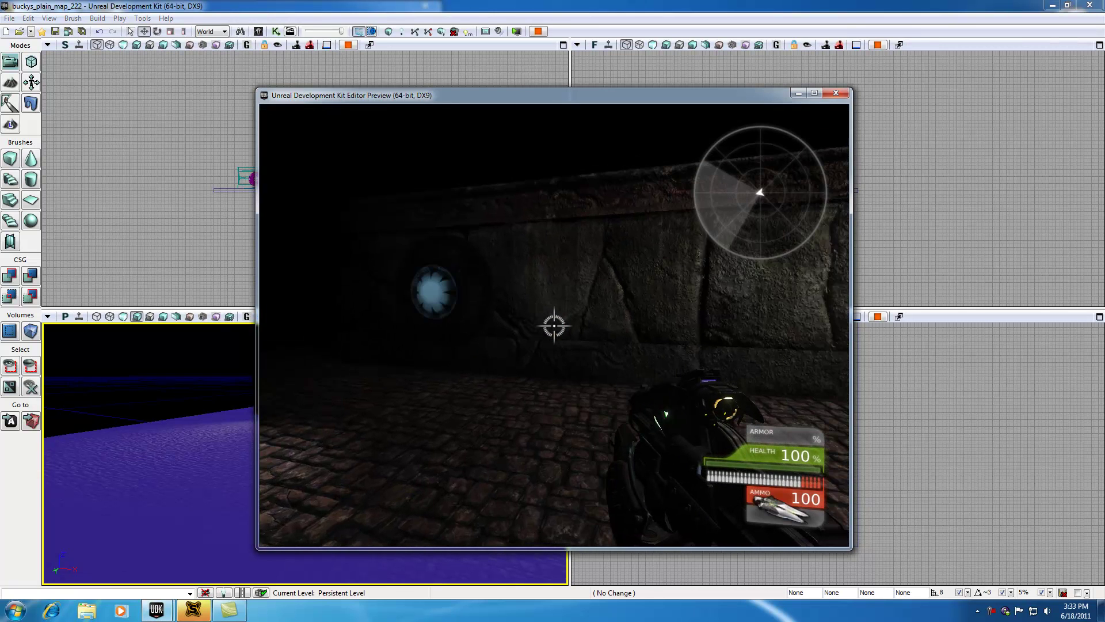
pyautogui.press('a')
pyautogui.press('a')
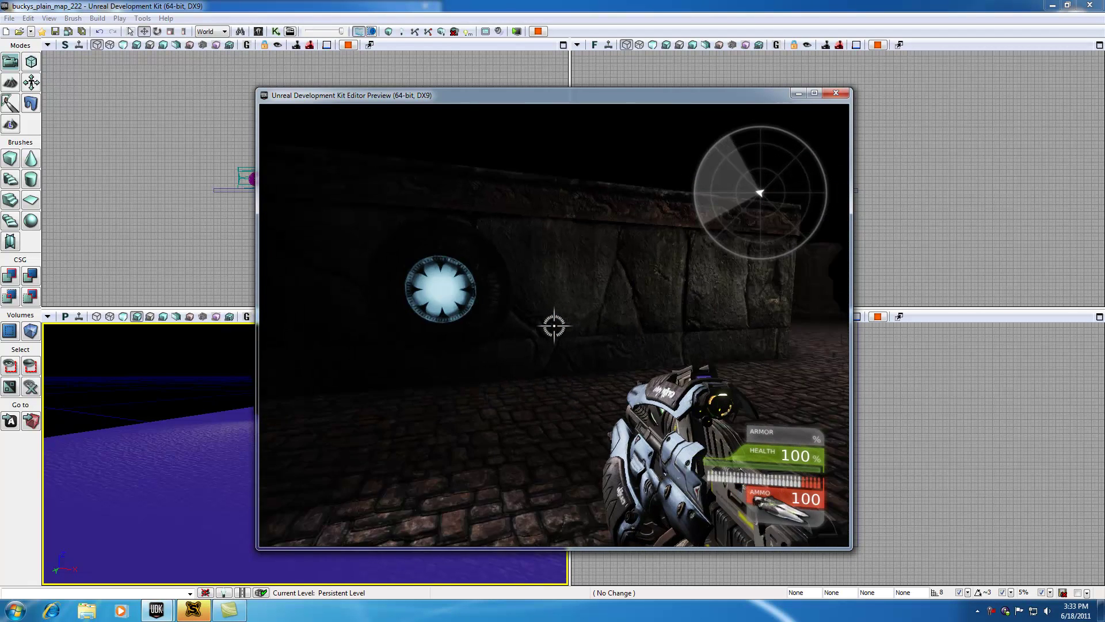
pyautogui.press('a')
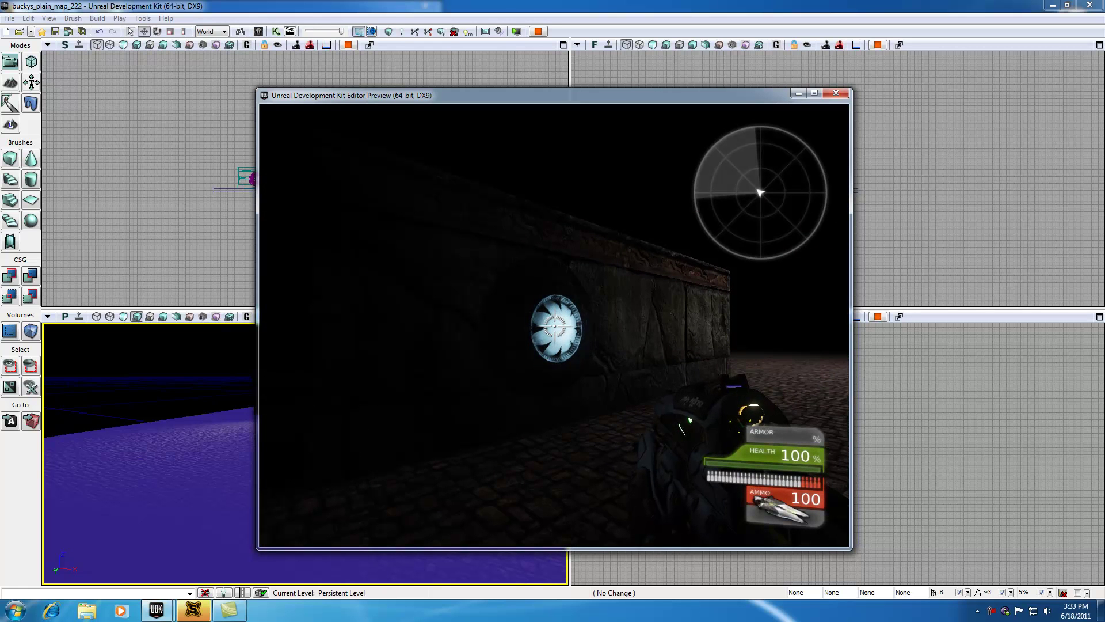
pyautogui.press('d')
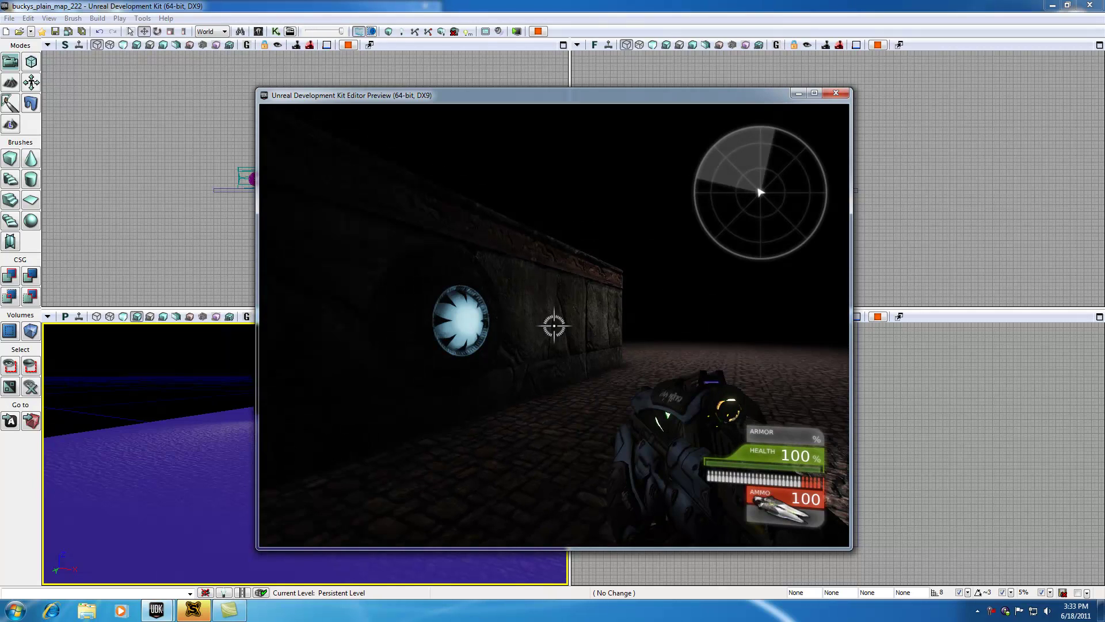
pyautogui.press('a')
pyautogui.press('d')
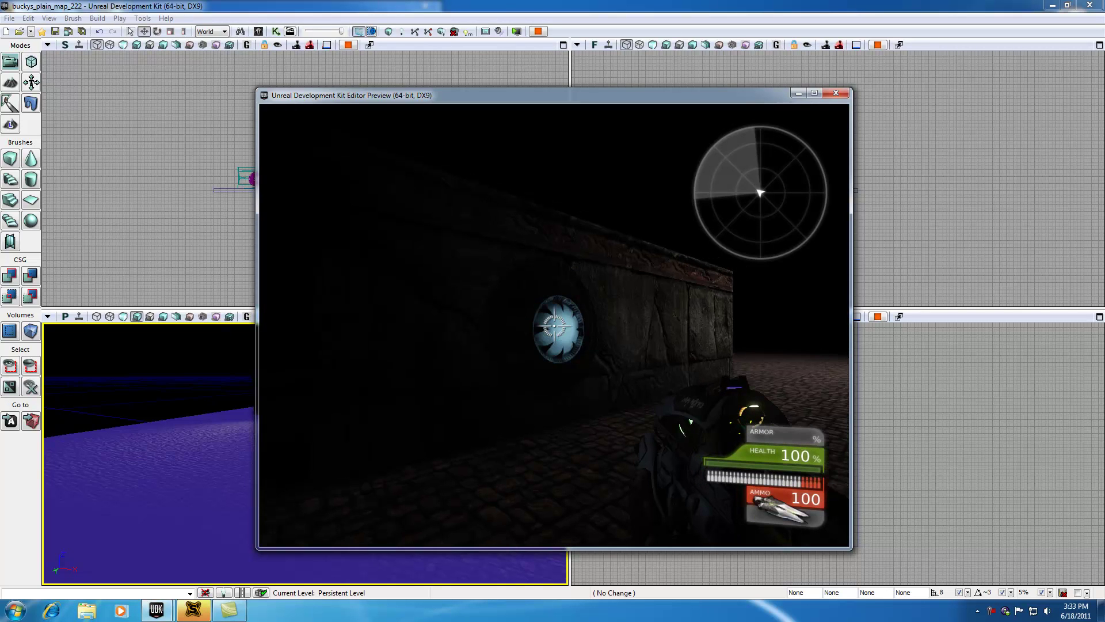
pyautogui.click(554, 325)
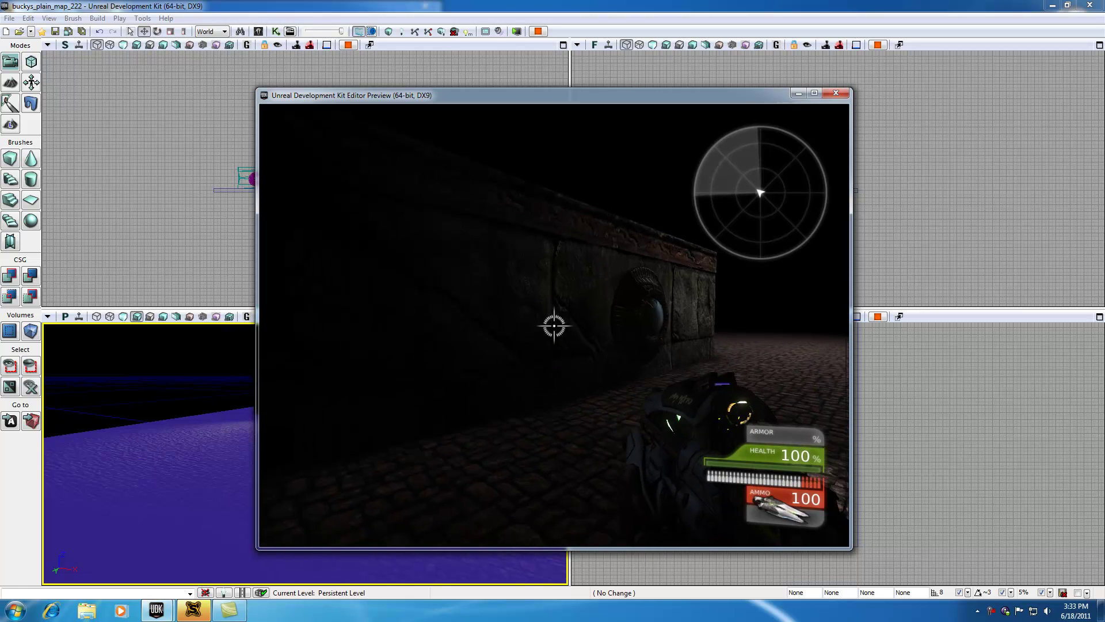
pyautogui.press('Escape')
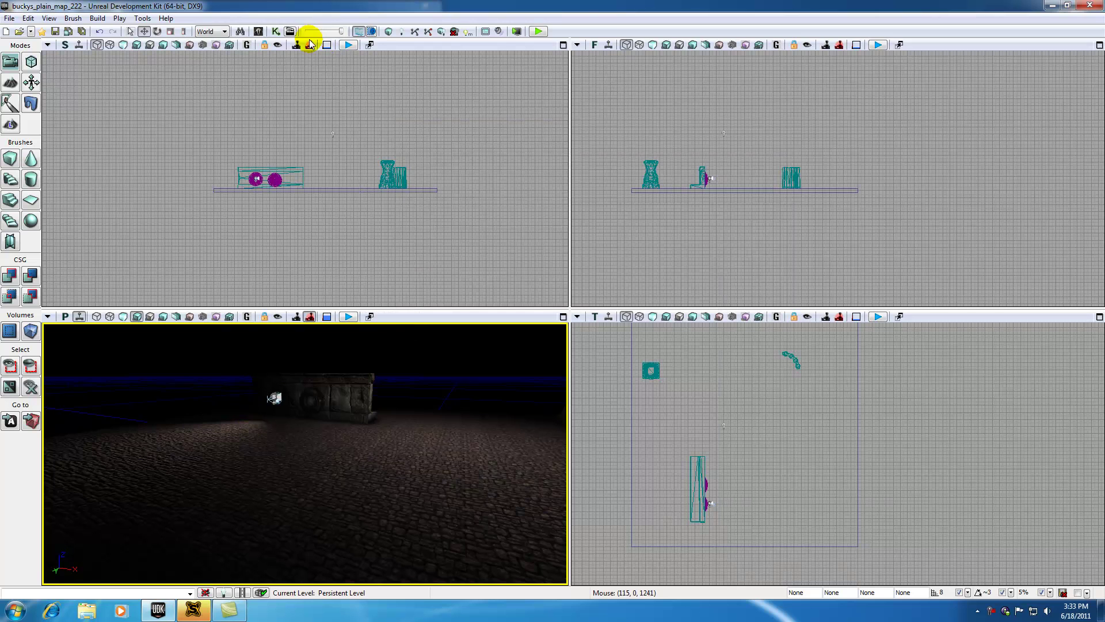
# Reopen Kismet, add an object variable for the toggleable spotlight in front of the wall light, and place it above Toggle Hidden.
pyautogui.click(276, 31)
pyautogui.moveTo(297, 455); pyautogui.dragTo(274, 469)
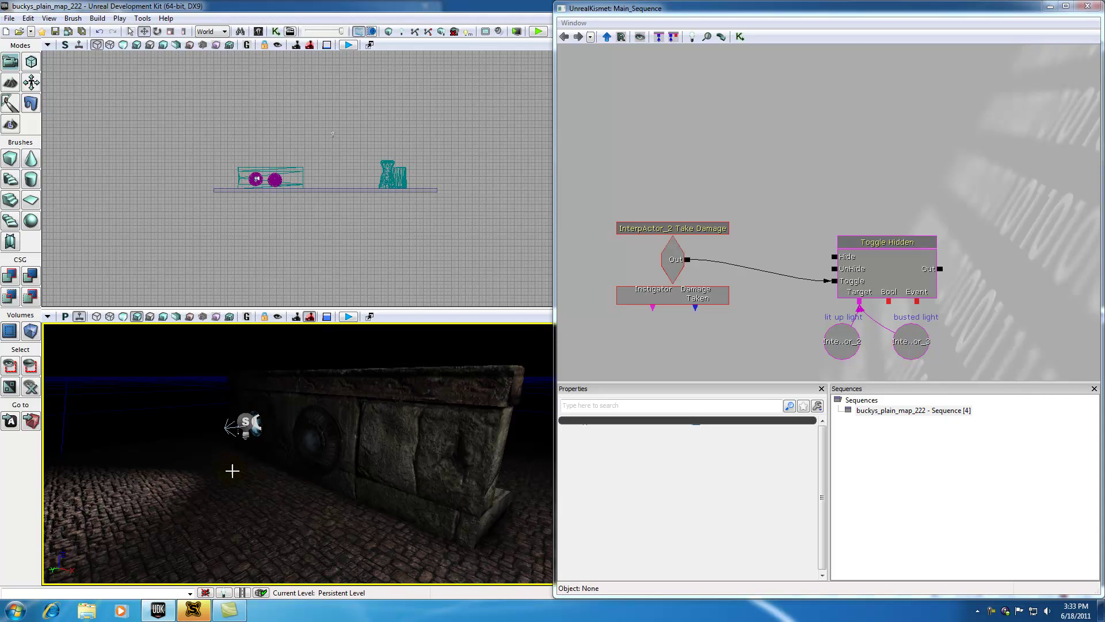
pyautogui.click(247, 427)
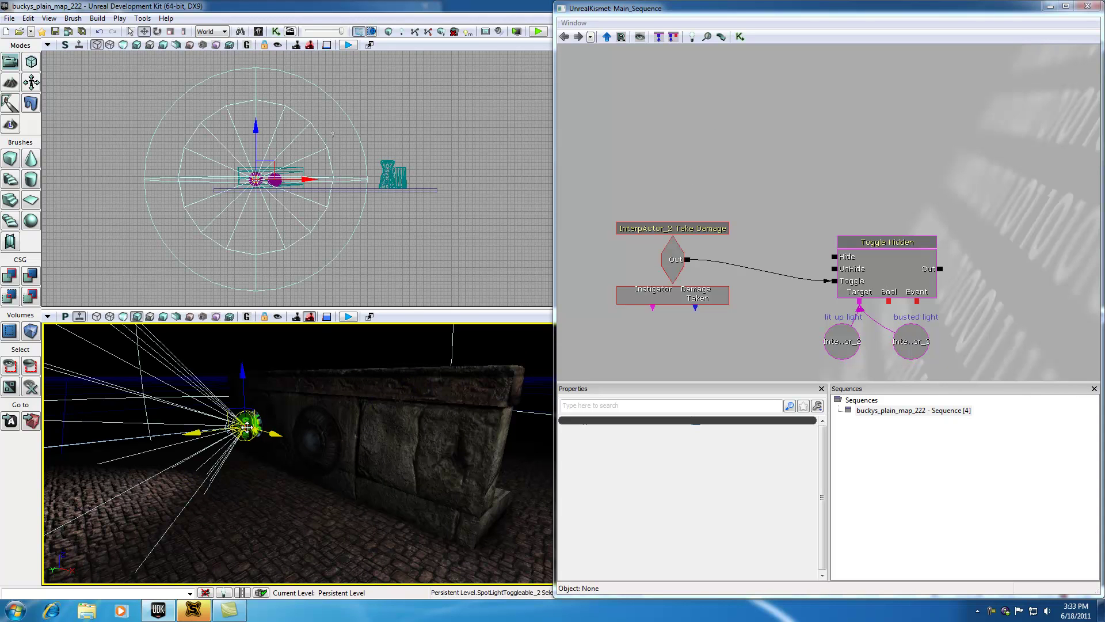
pyautogui.click(790, 176)
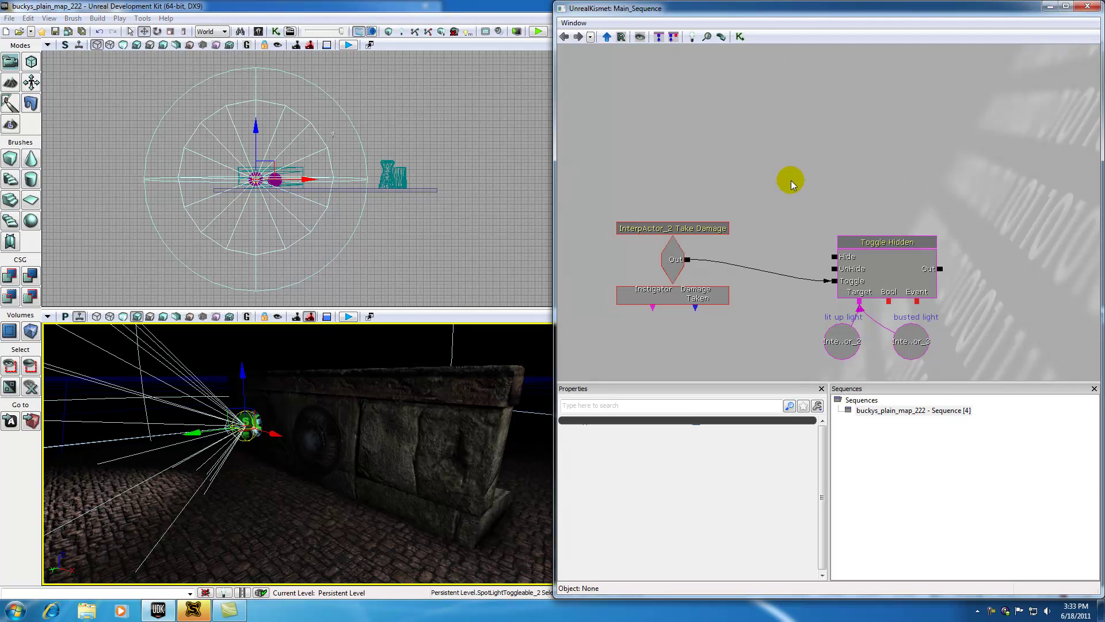
pyautogui.rightClick(777, 86)
pyautogui.click(760, 121)
pyautogui.rightClick(770, 167)
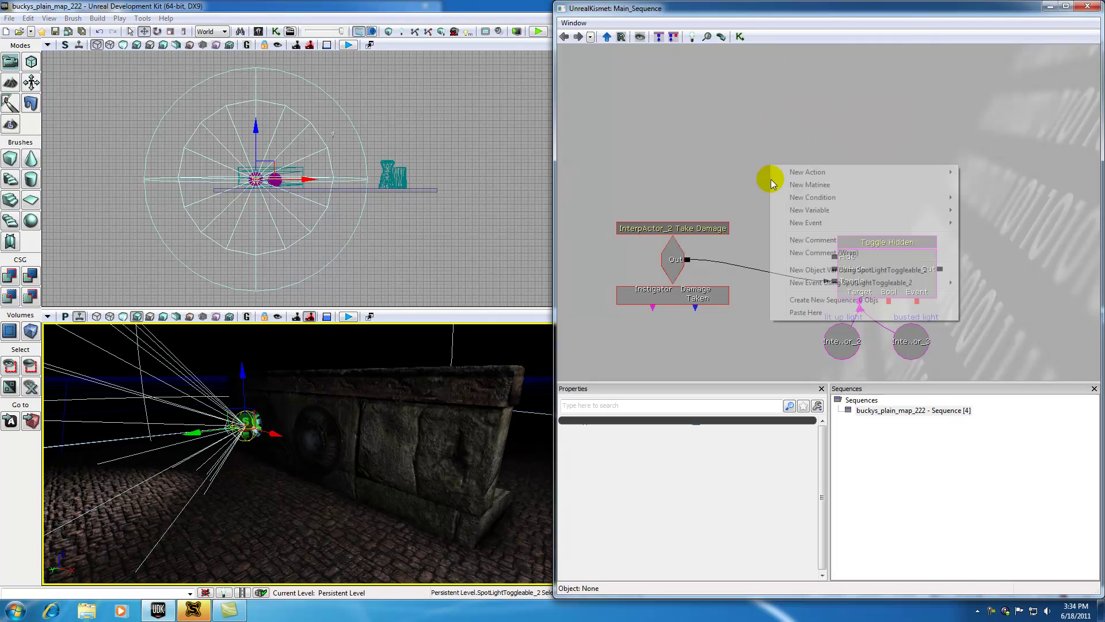
pyautogui.click(820, 271)
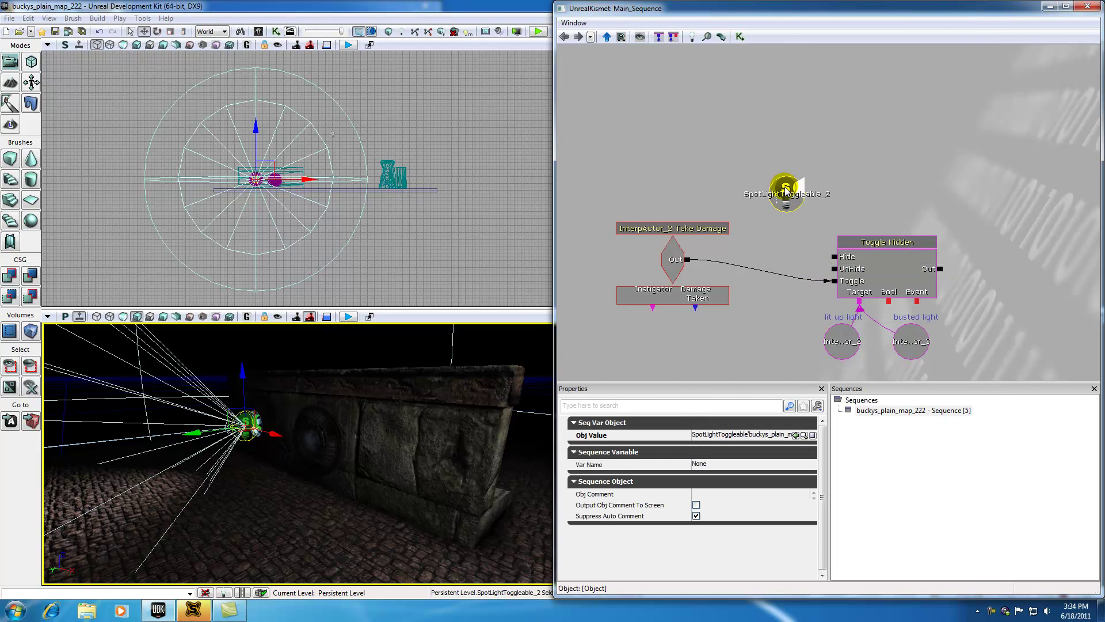
pyautogui.click(838, 188)
pyautogui.click(787, 189)
pyautogui.moveTo(786, 187); pyautogui.dragTo(845, 178)
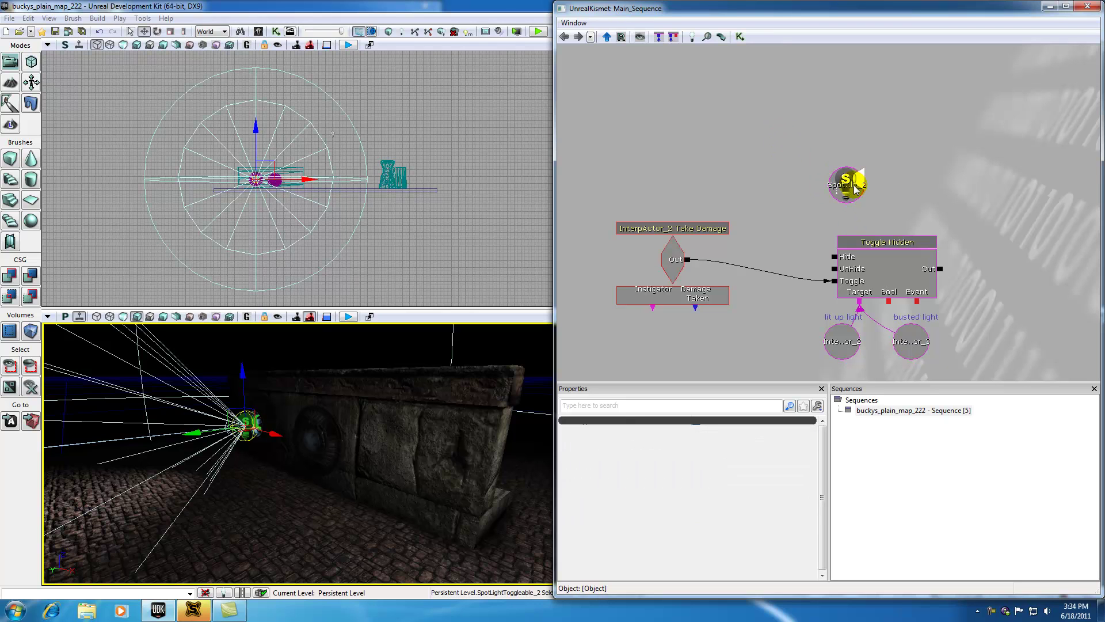
# Add a Toggle action and position it just above the spotlight variable.
pyautogui.click(881, 239)
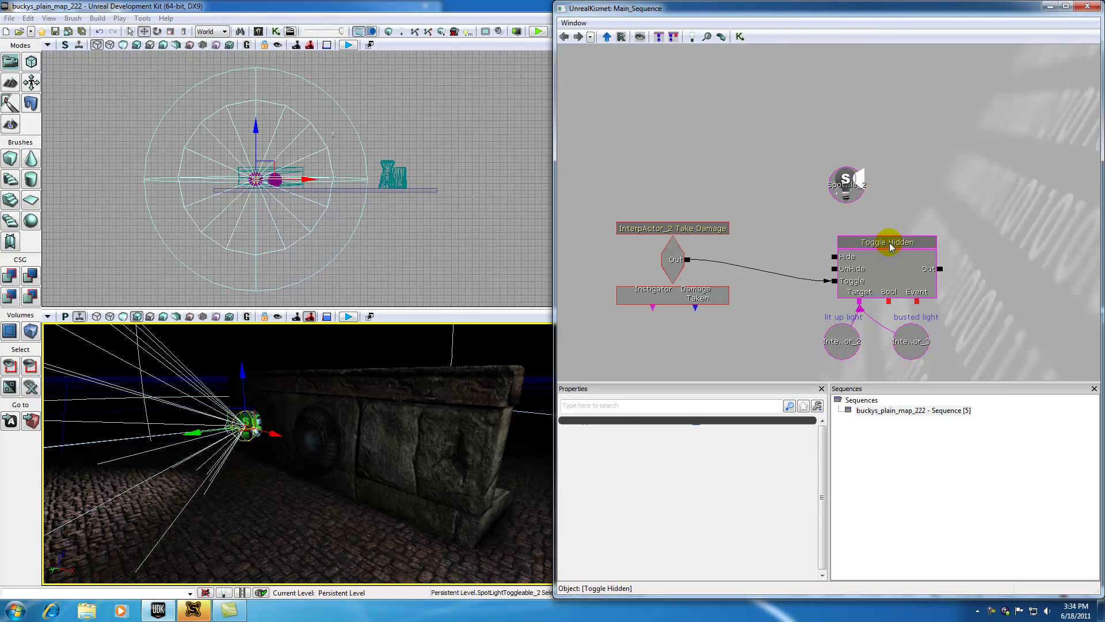
pyautogui.click(843, 343)
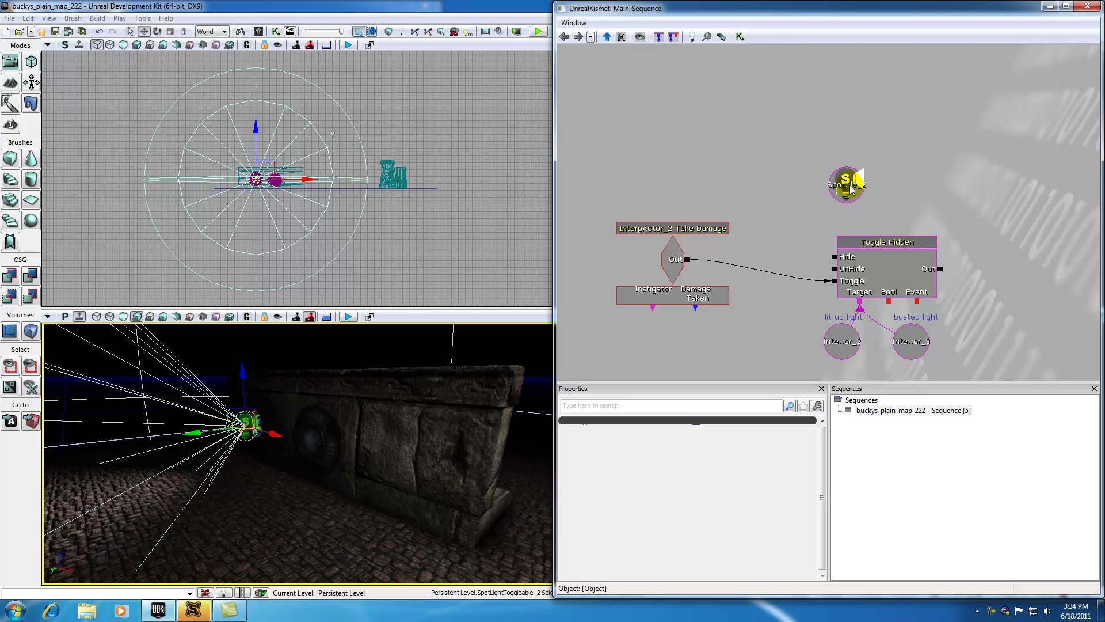
pyautogui.click(804, 132)
pyautogui.rightClick(823, 89)
pyautogui.moveTo(831, 92)
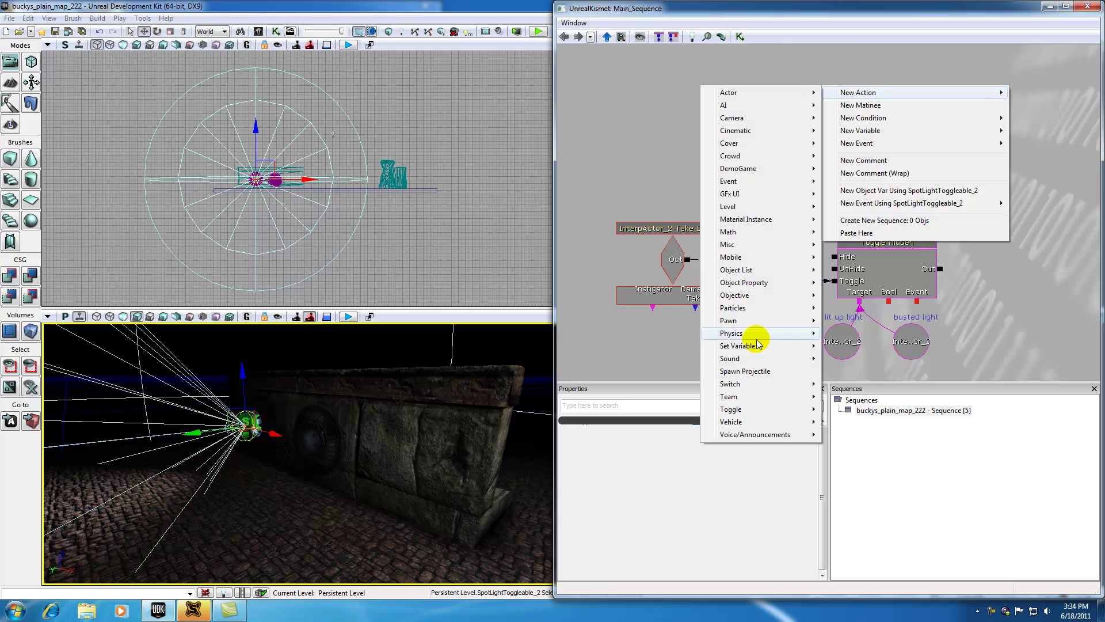
pyautogui.moveTo(731, 409)
pyautogui.click(841, 409)
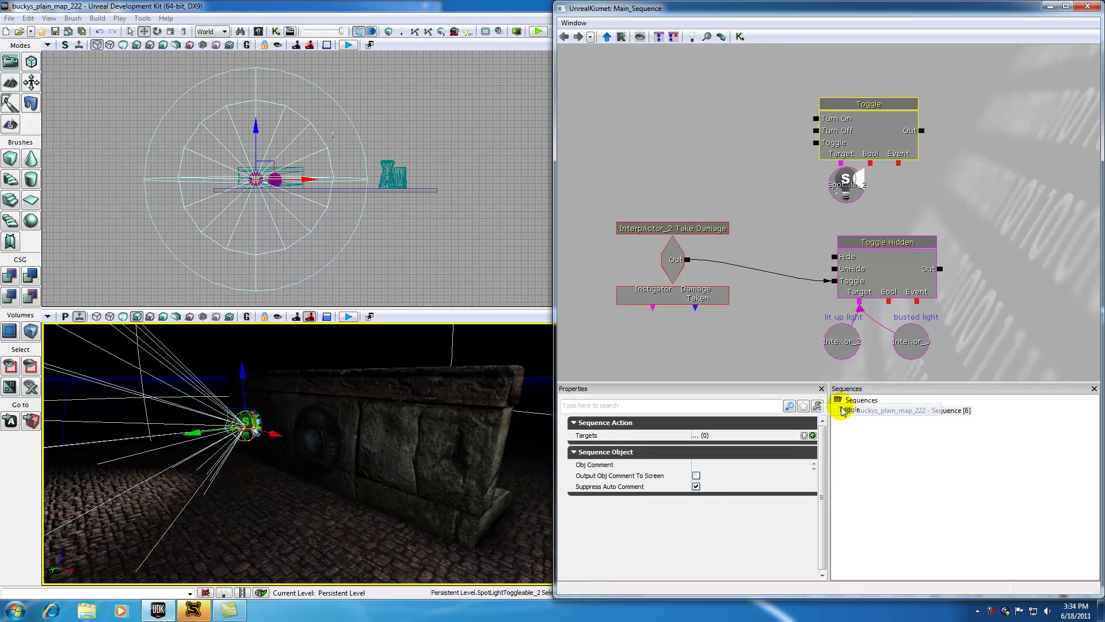
pyautogui.moveTo(838, 106); pyautogui.dragTo(842, 86)
# Wire the Take Damage output to the Toggle action's Toggle input and link its Target to the spotlight variable.
pyautogui.moveTo(688, 260); pyautogui.dragTo(815, 134)
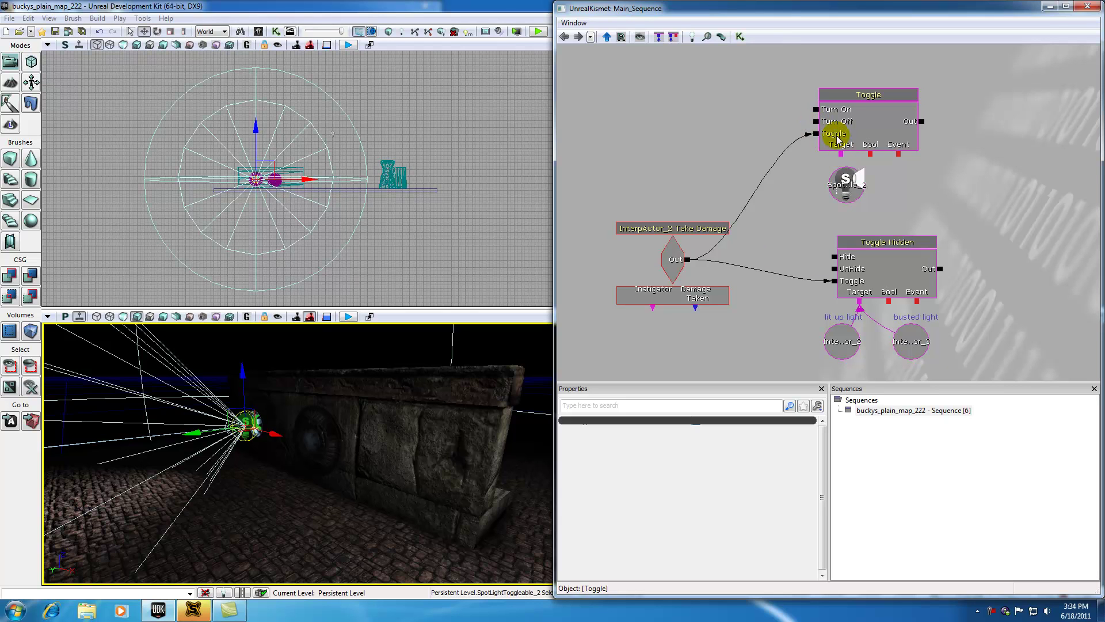
pyautogui.moveTo(839, 138); pyautogui.dragTo(846, 186)
pyautogui.click(845, 192)
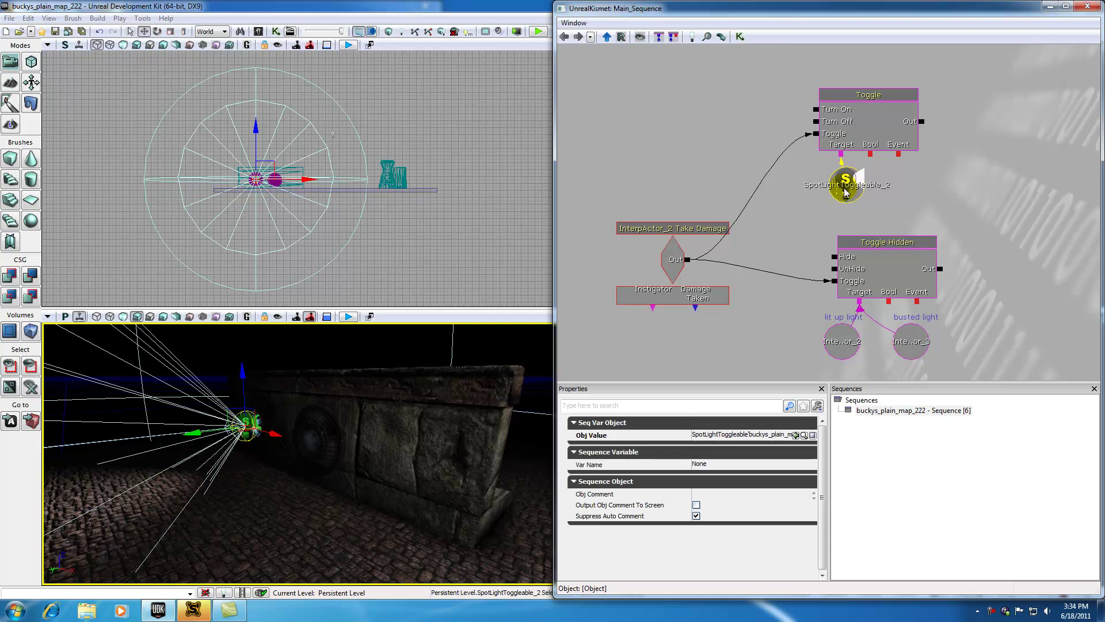
pyautogui.click(694, 172)
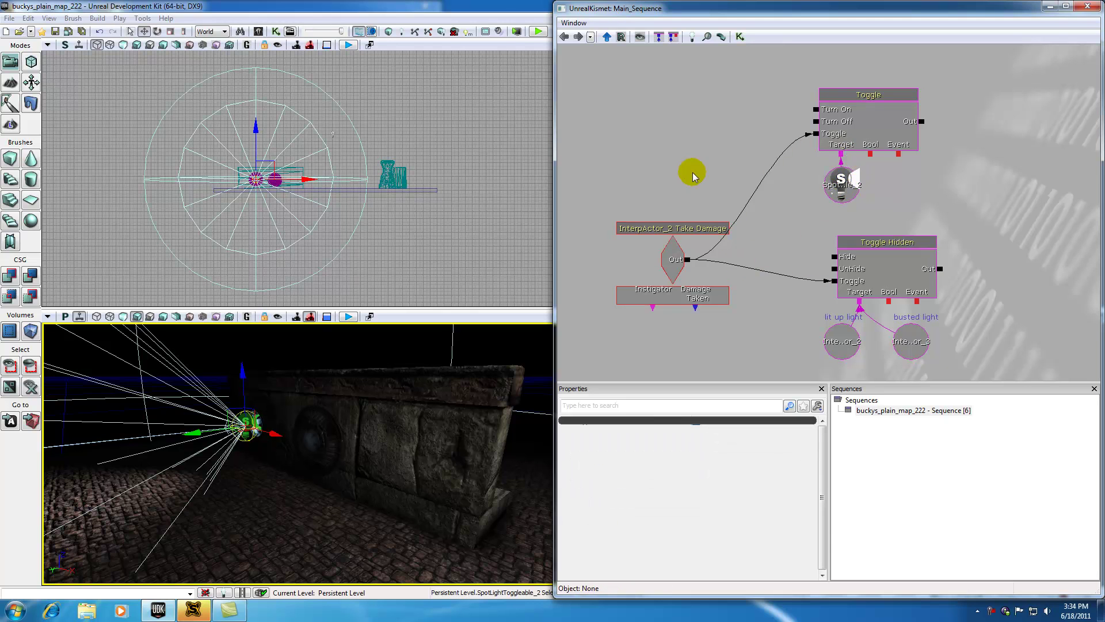
# Review which level objects the spotlight, lit up light and busted light variables refer to.
pyautogui.click(842, 184)
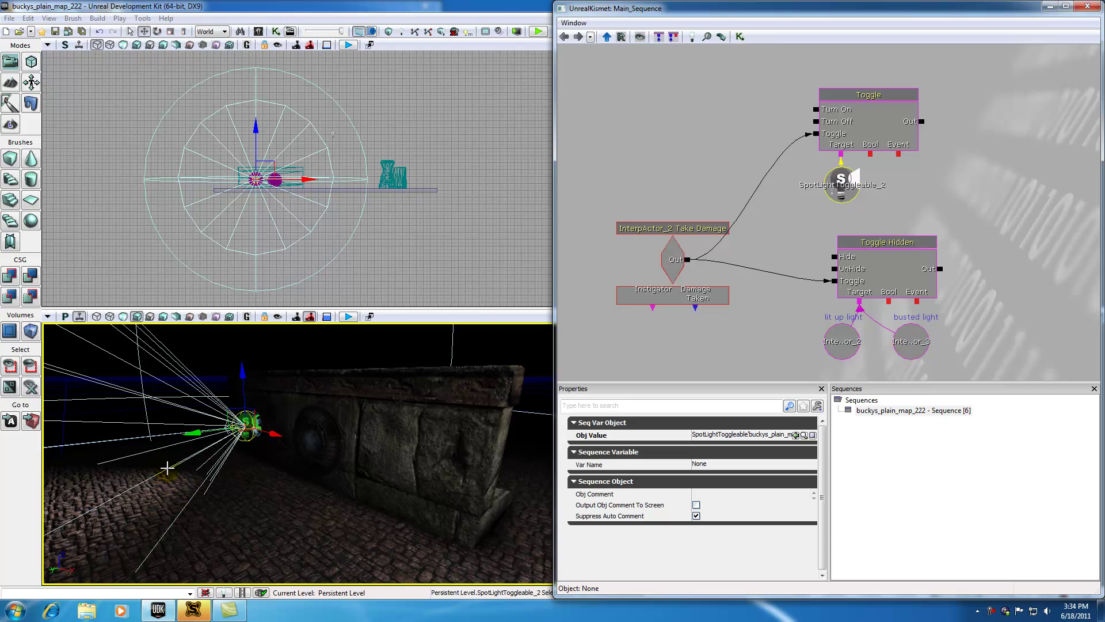
pyautogui.click(845, 346)
pyautogui.click(273, 422)
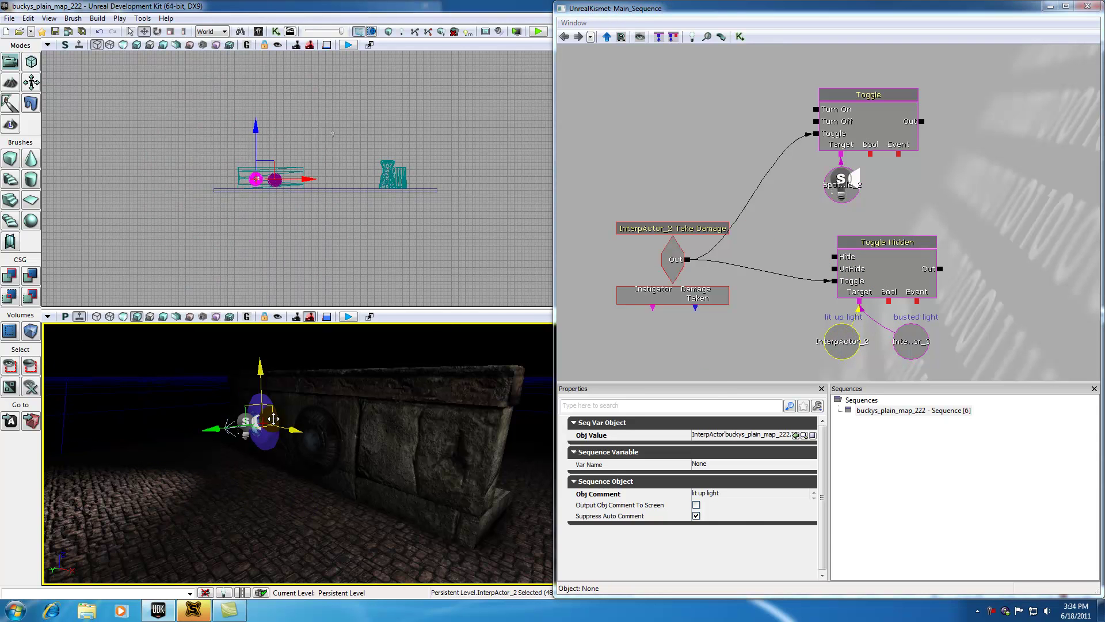
pyautogui.click(914, 348)
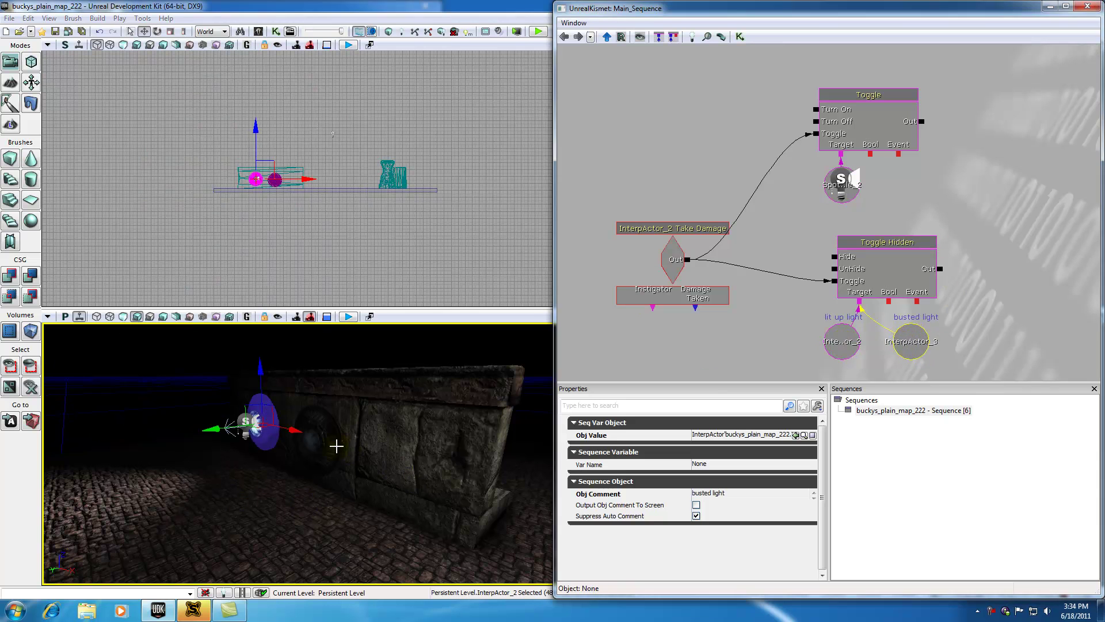
pyautogui.click(336, 446)
pyautogui.click(275, 475)
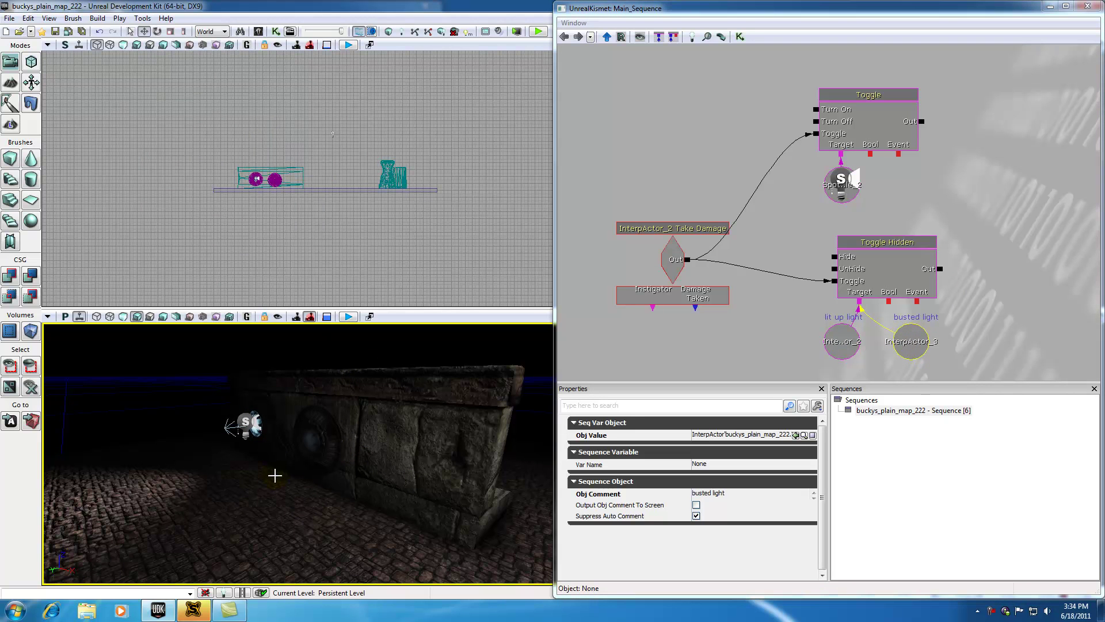
# Close Kismet, start a playtest from the floor in front of the wall, and back away to view the lit wall light.
pyautogui.click(1087, 6)
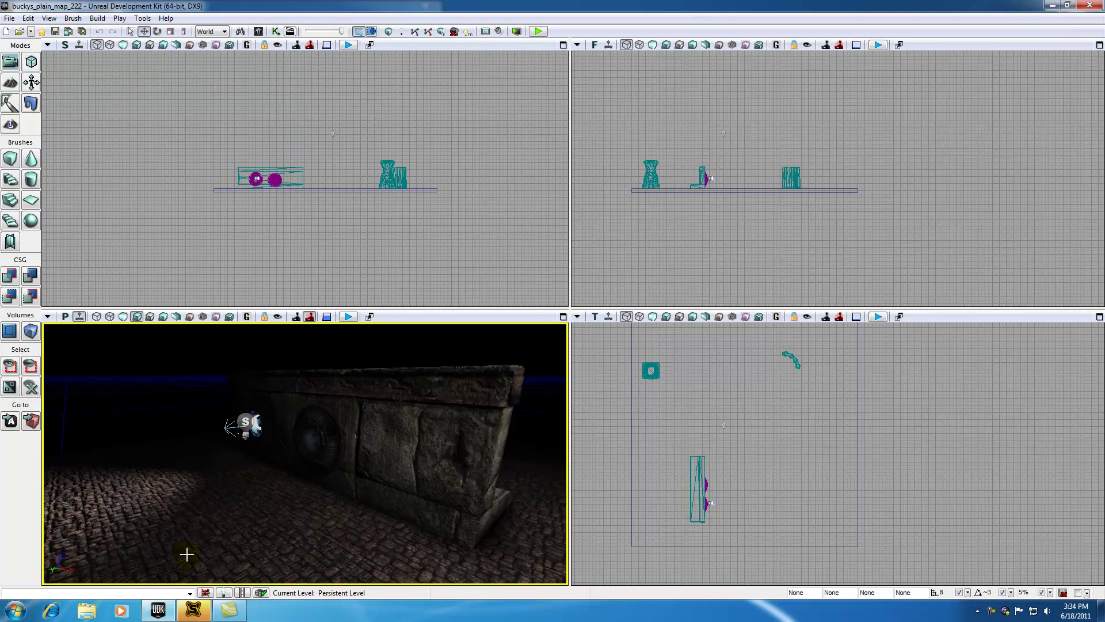
pyautogui.rightClick(190, 539)
pyautogui.click(209, 530)
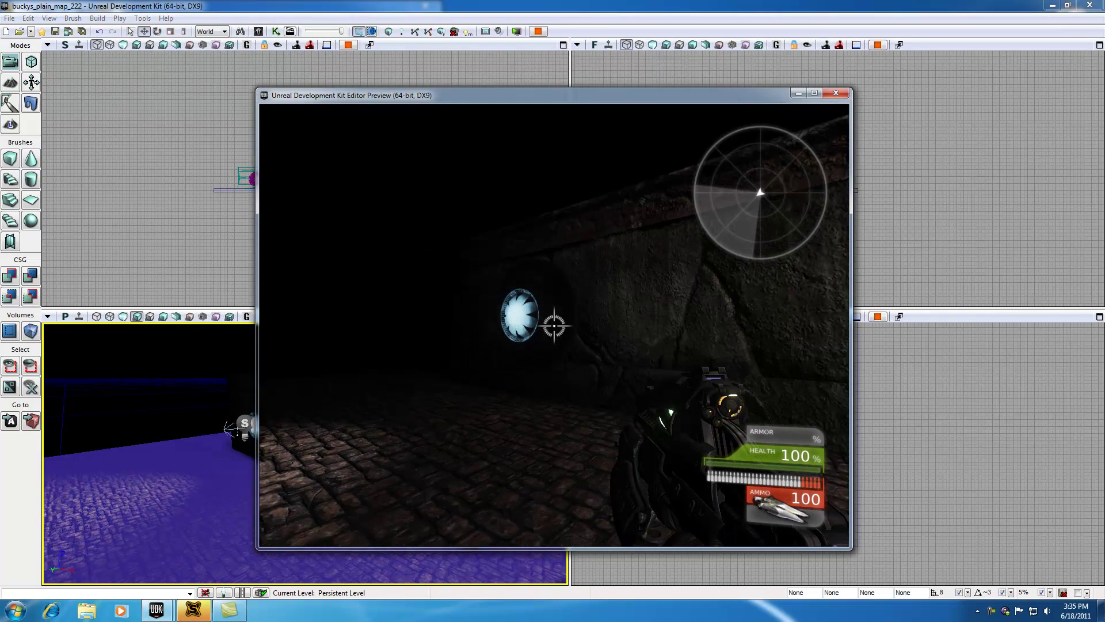
pyautogui.press('s')
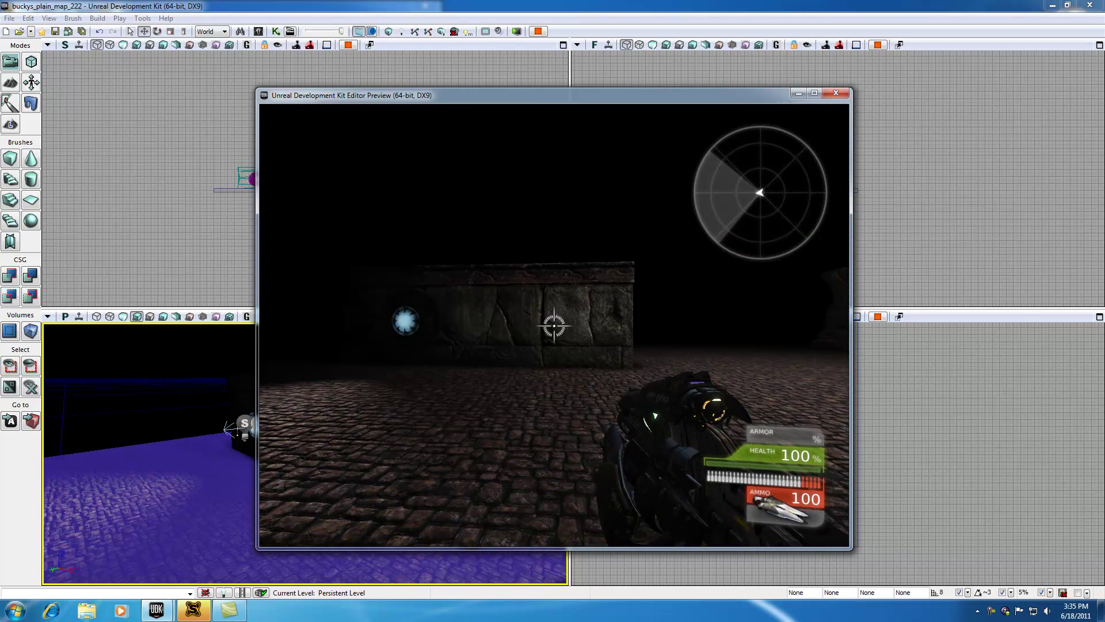
pyautogui.press('a')
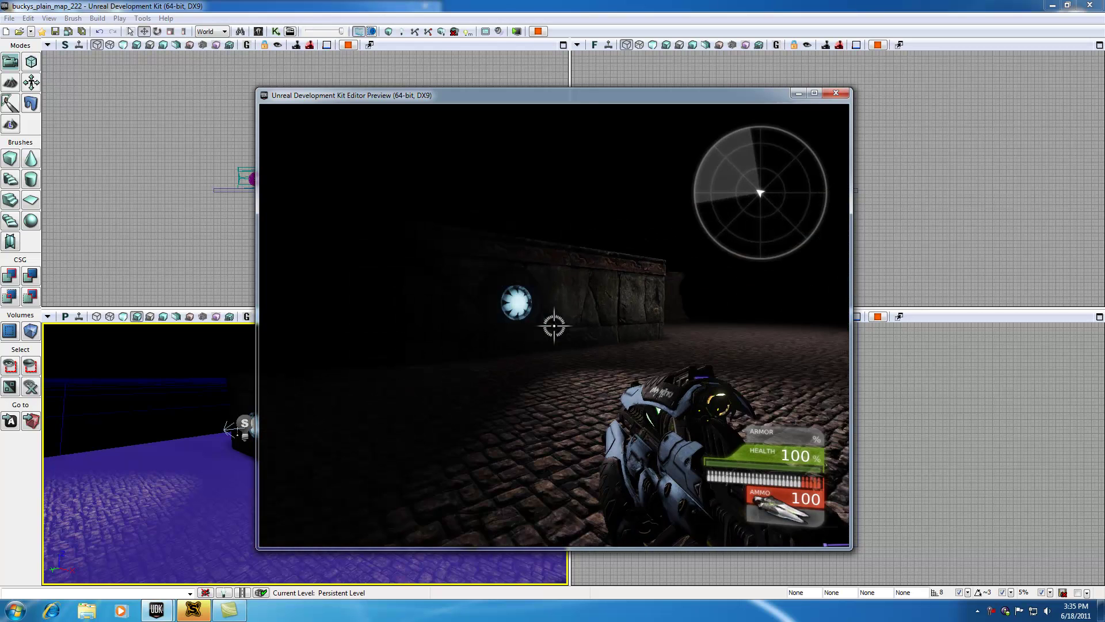
pyautogui.press('s')
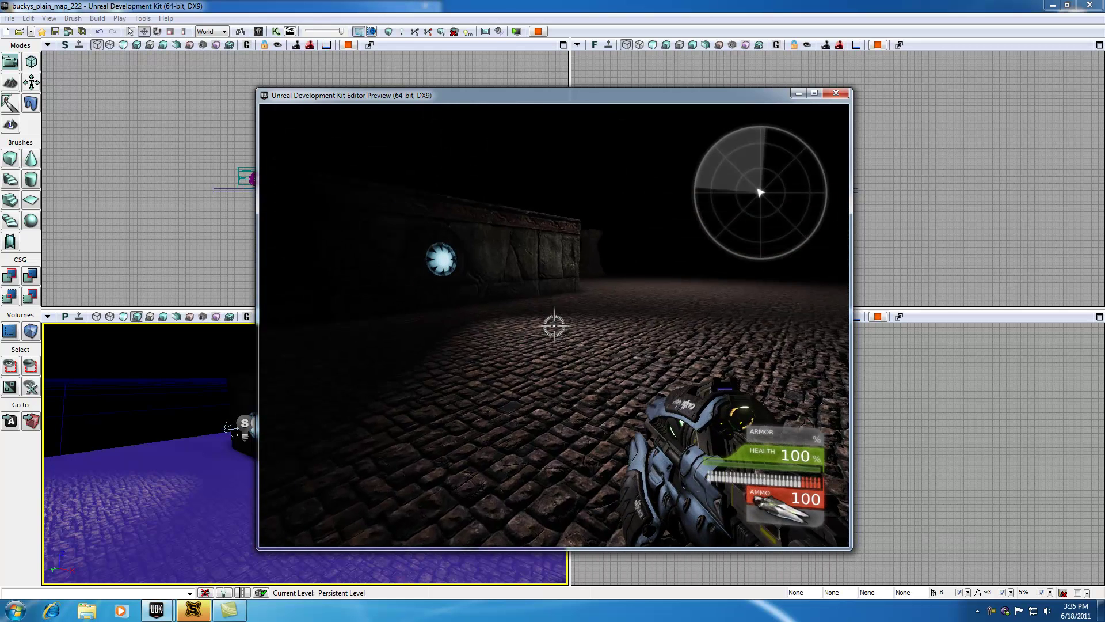
# Shoot the lit wall light in the playtest to check the light swap and spotlight toggle, and end the playtest.
pyautogui.click(554, 325)
pyautogui.click(554, 326)
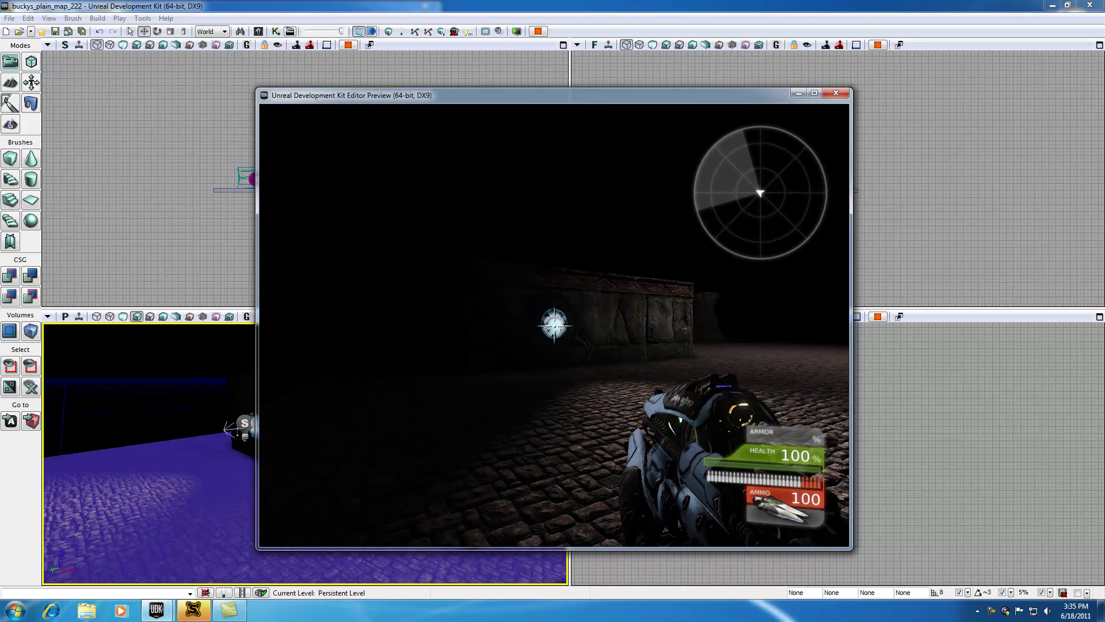
pyautogui.rightClick(554, 326)
pyautogui.press('w')
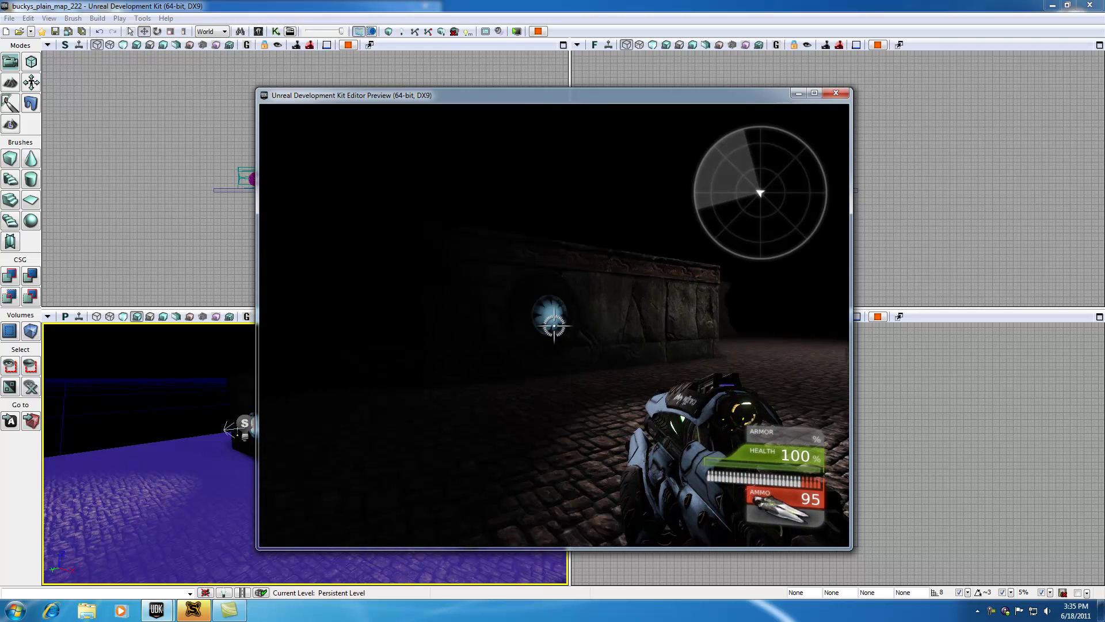
pyautogui.press('s')
pyautogui.rightClick(554, 325)
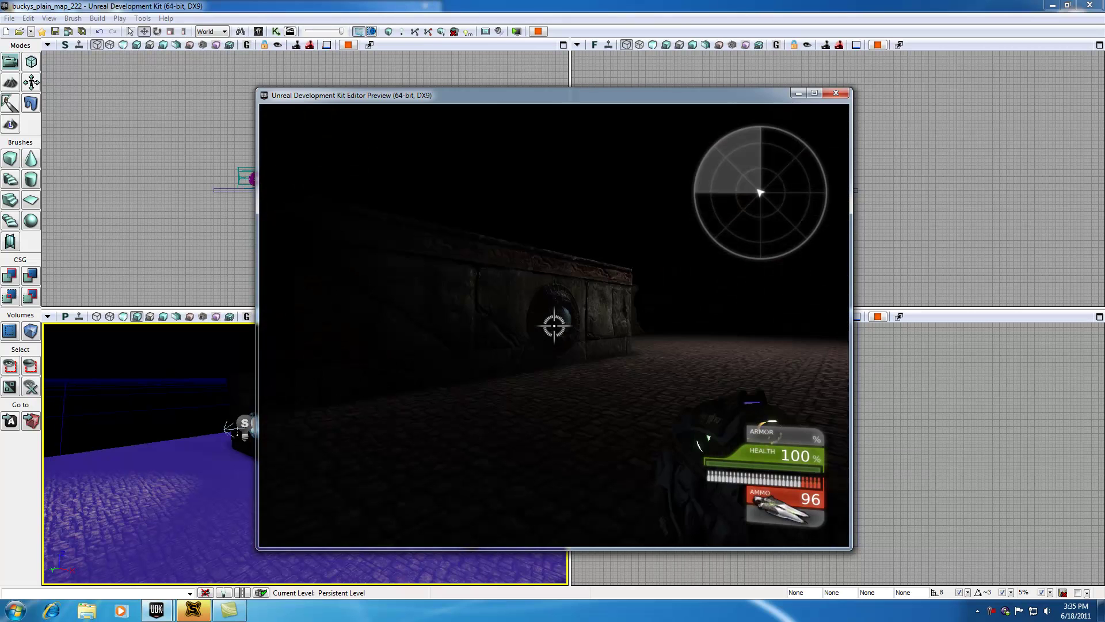
pyautogui.press('Escape')
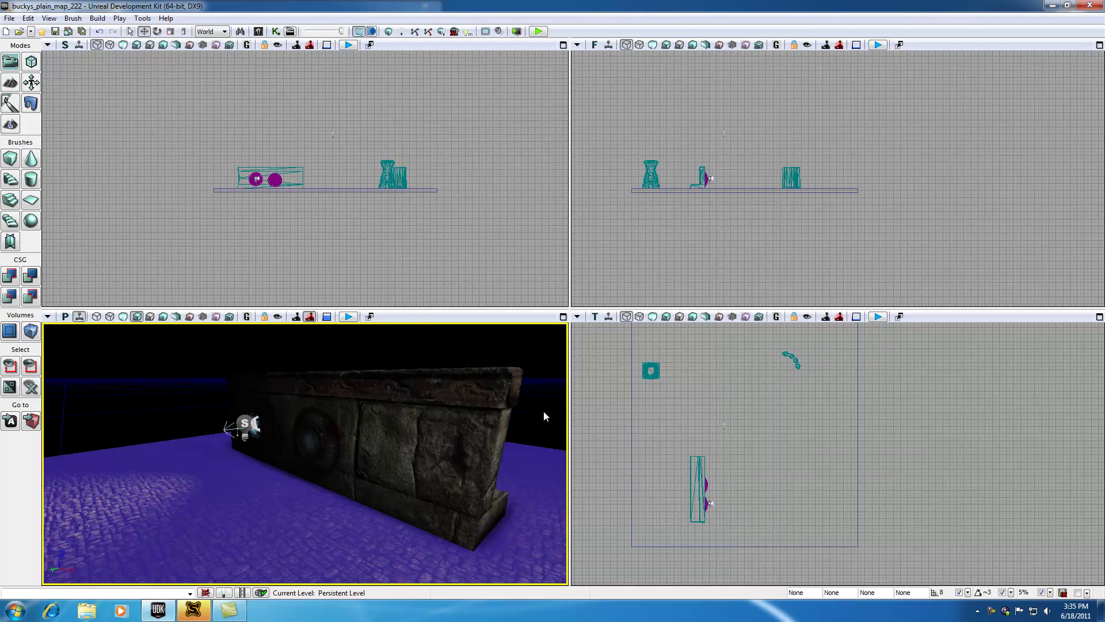
# Move the busted light along the wall and slightly up so it sits exactly over the lit up light.
pyautogui.click(327, 442)
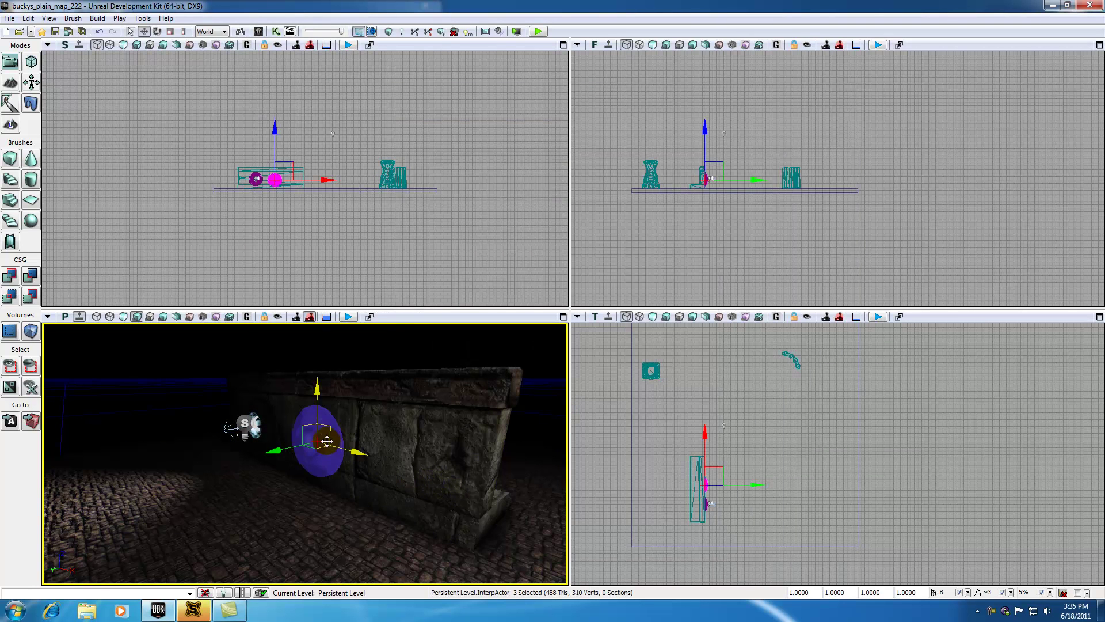
pyautogui.click(267, 424)
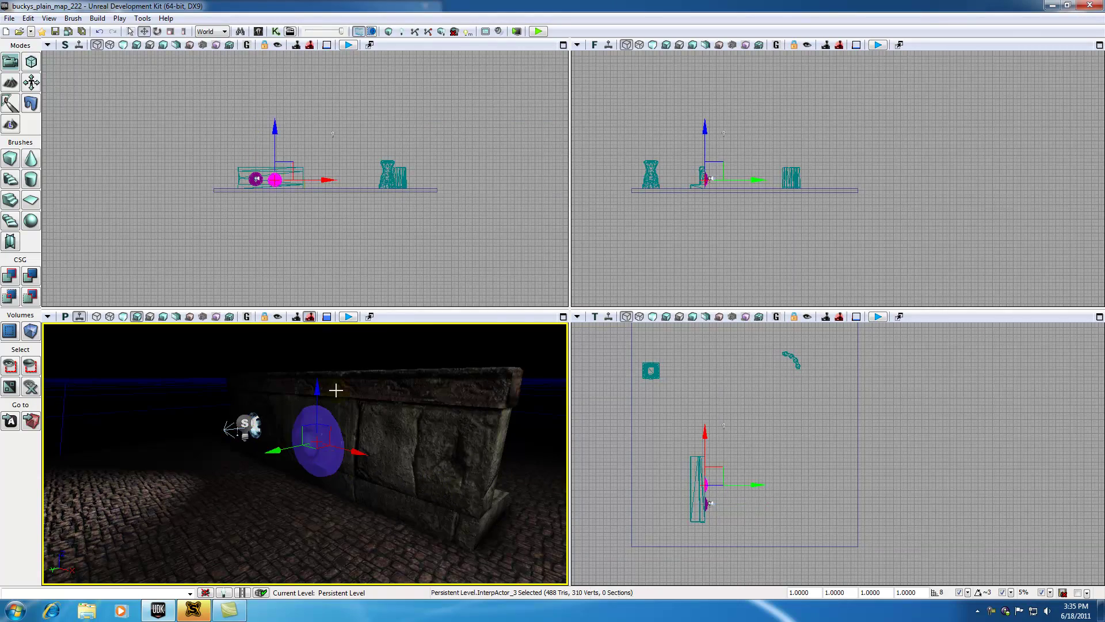
pyautogui.click(240, 245)
pyautogui.scroll(3, 240, 246)
pyautogui.moveTo(246, 203); pyautogui.dragTo(276, 282)
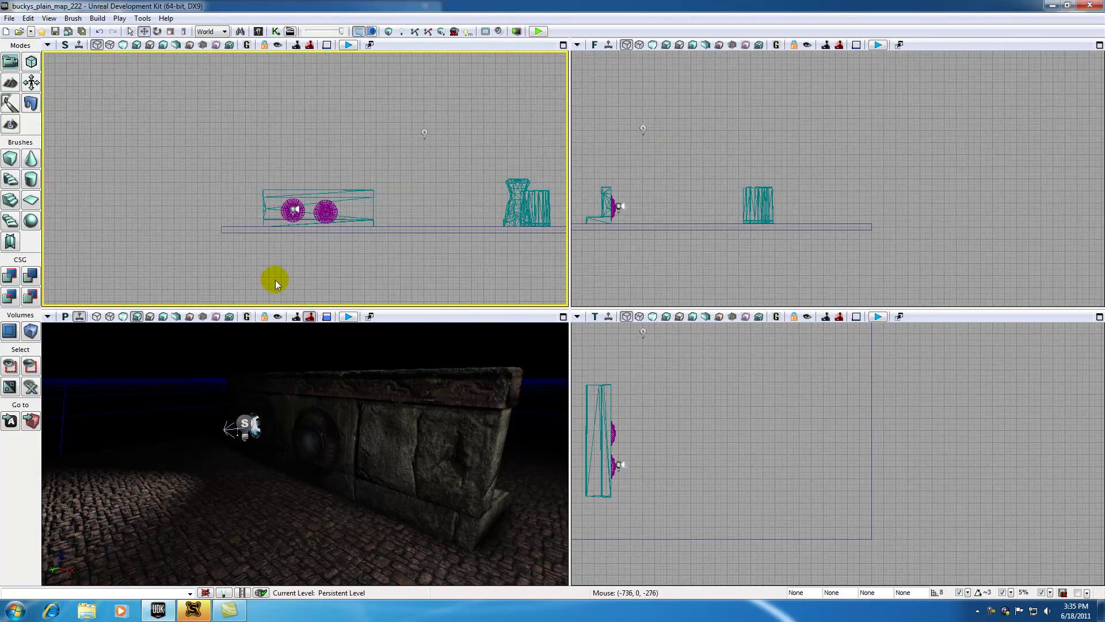
pyautogui.scroll(5, 276, 281)
pyautogui.moveTo(334, 234); pyautogui.dragTo(330, 297)
pyautogui.click(367, 223)
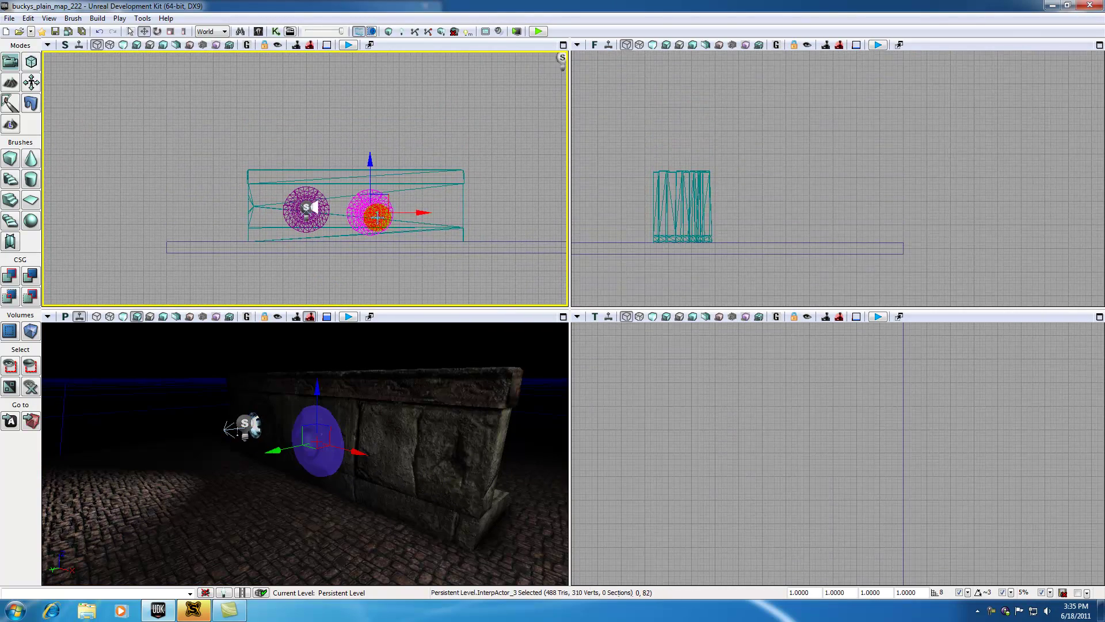
pyautogui.scroll(2, 316, 252)
pyautogui.moveTo(316, 252); pyautogui.dragTo(314, 297)
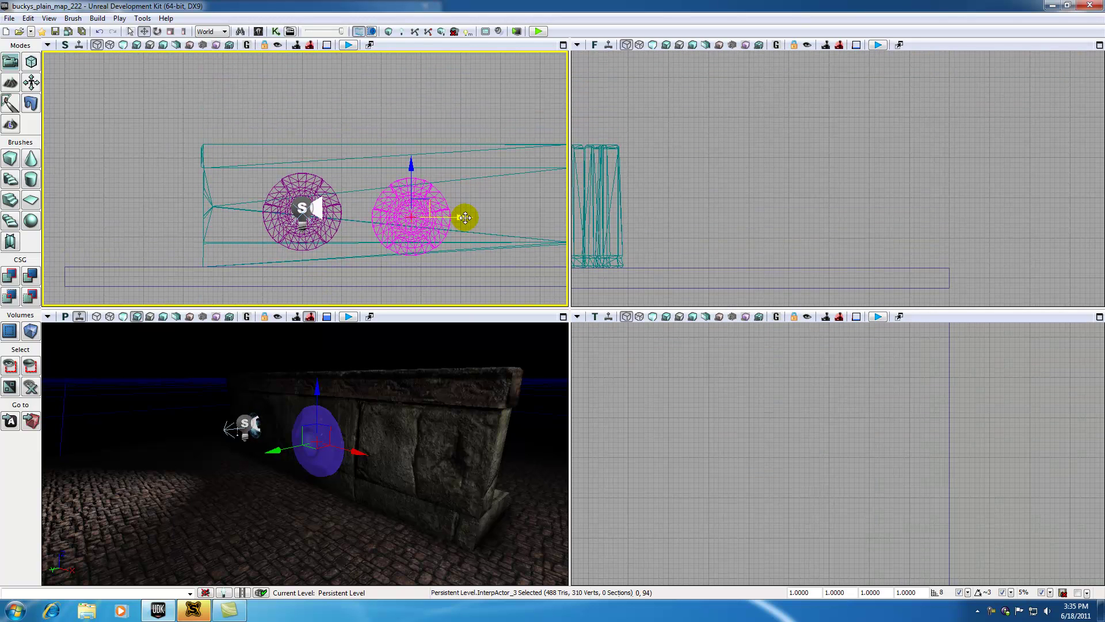
pyautogui.moveTo(461, 217); pyautogui.dragTo(370, 205)
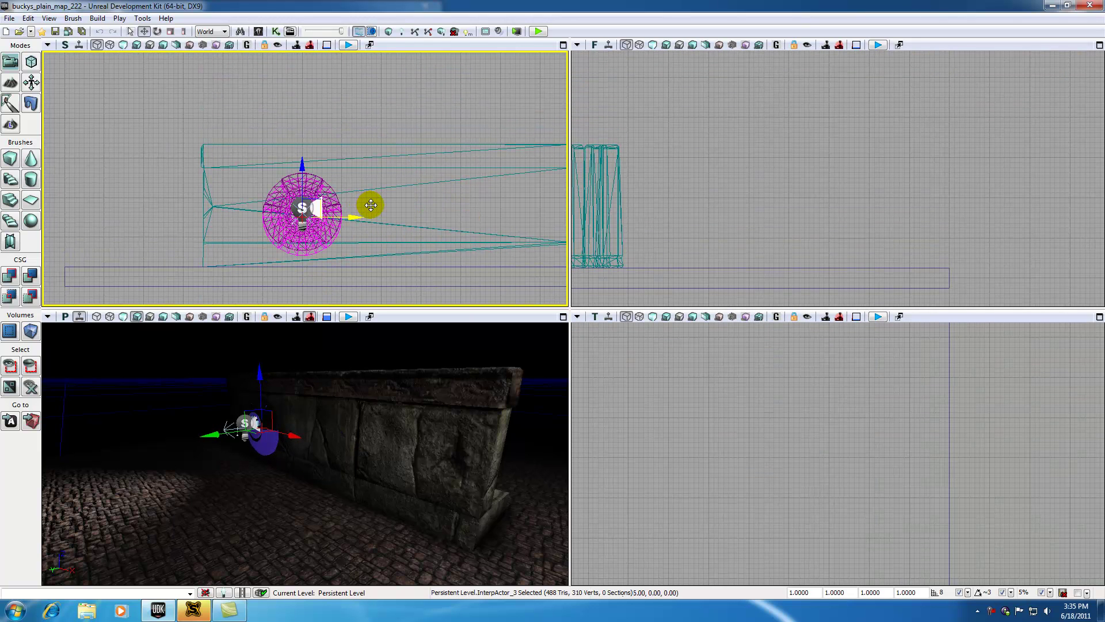
pyautogui.moveTo(301, 167); pyautogui.dragTo(302, 163)
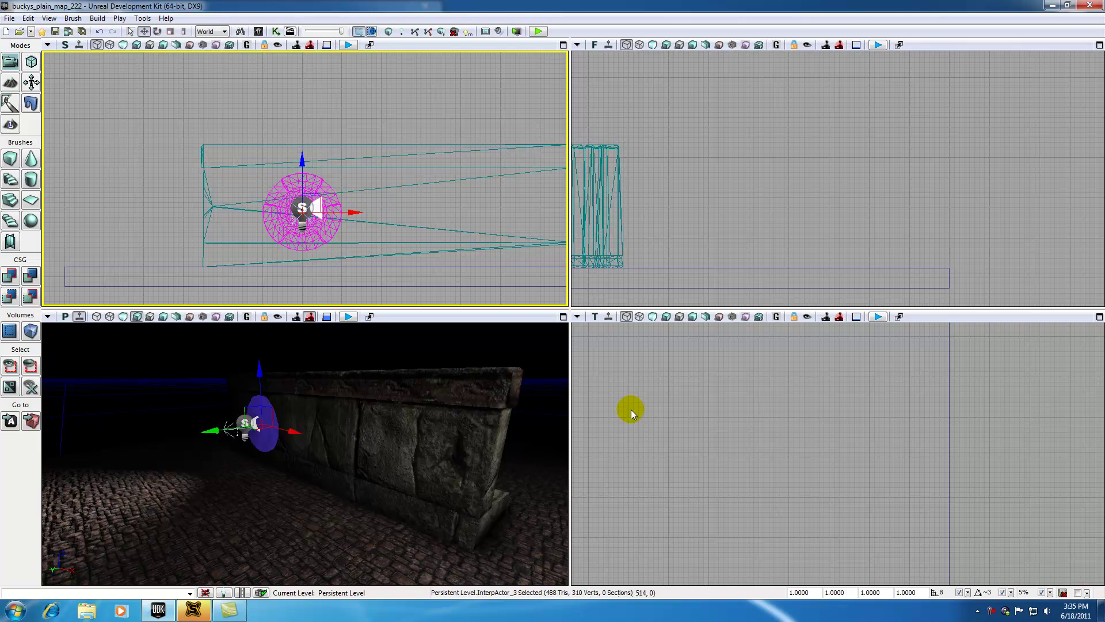
# Deselect the busted light and examine how the two overlapping lights and the spotlight line up in the orthographic views.
pyautogui.click(654, 409)
pyautogui.scroll(-2, 636, 422)
pyautogui.moveTo(620, 279); pyautogui.dragTo(740, 256)
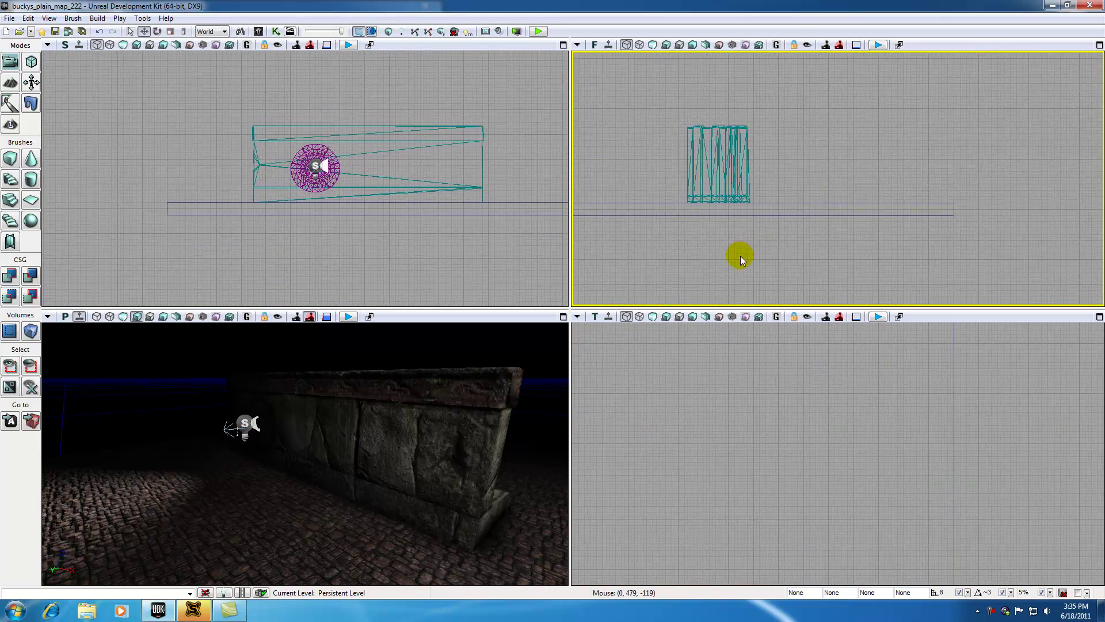
pyautogui.scroll(-3, 737, 260)
pyautogui.moveTo(708, 443); pyautogui.dragTo(803, 419)
pyautogui.scroll(6, 706, 488)
pyautogui.moveTo(698, 447); pyautogui.dragTo(727, 511)
pyautogui.scroll(2, 727, 511)
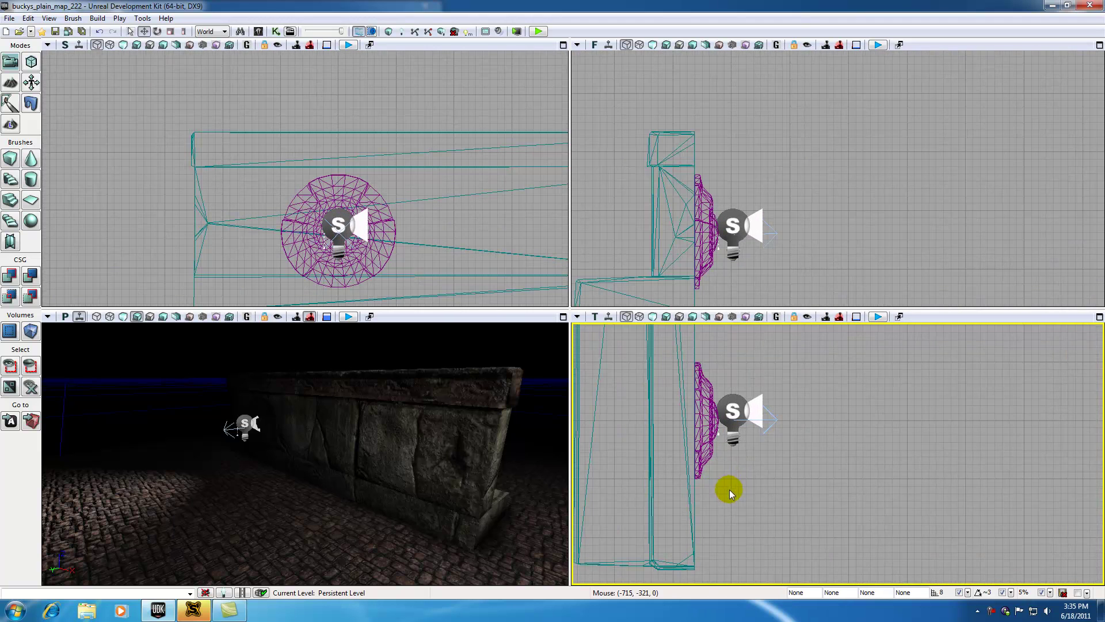
pyautogui.click(153, 225)
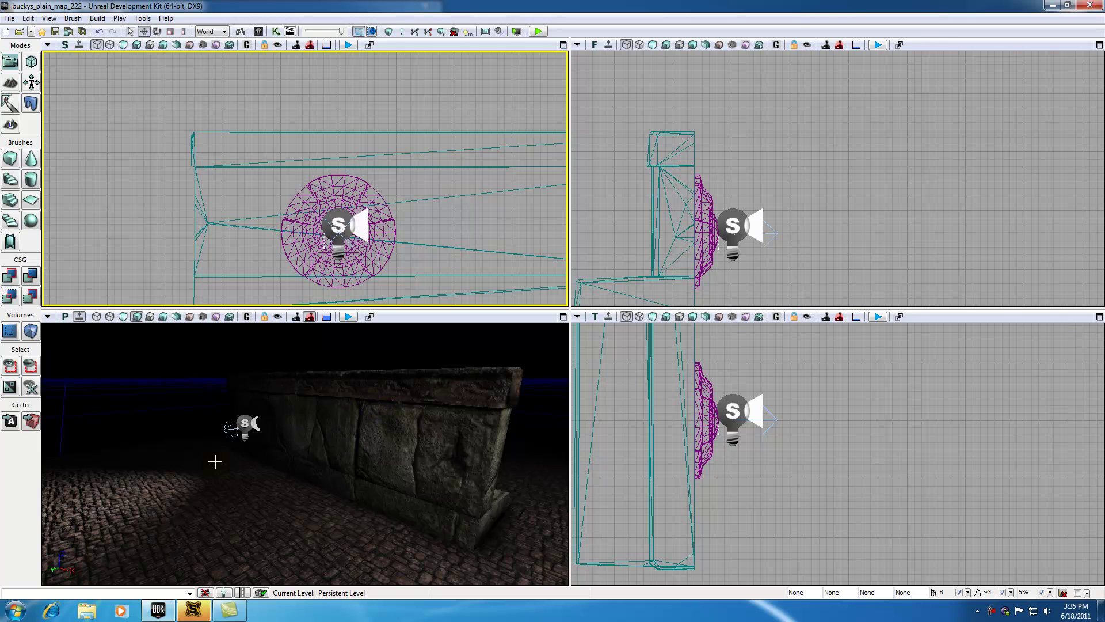
# Start a playtest from the floor farther back from the wall and walk up to aim at the lit wall light.
pyautogui.moveTo(215, 461); pyautogui.dragTo(272, 539)
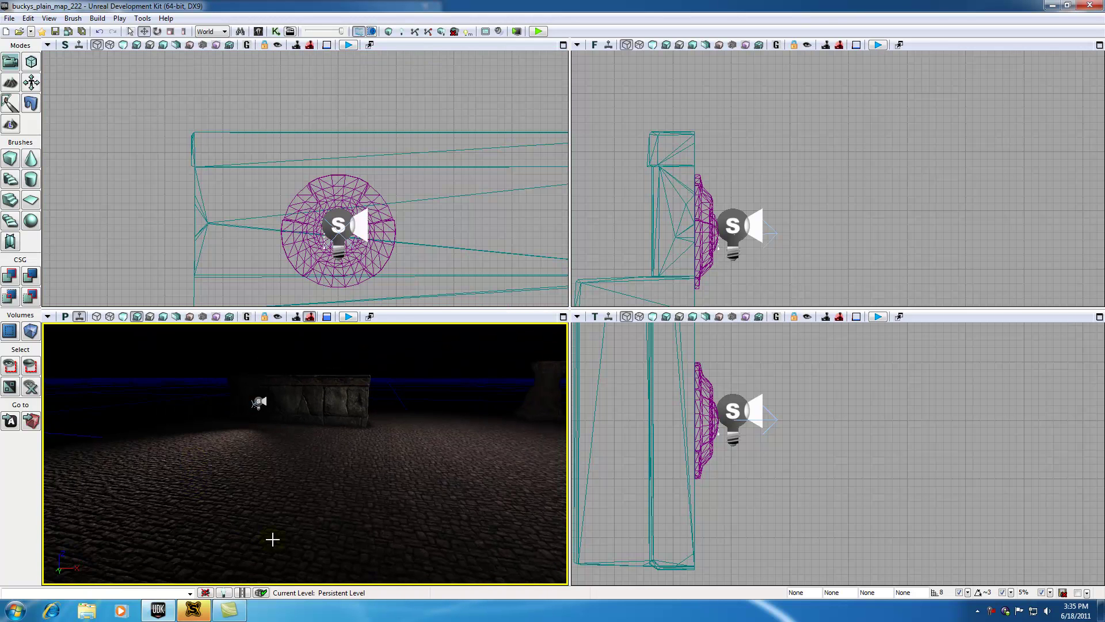
pyautogui.rightClick(247, 540)
pyautogui.click(256, 524)
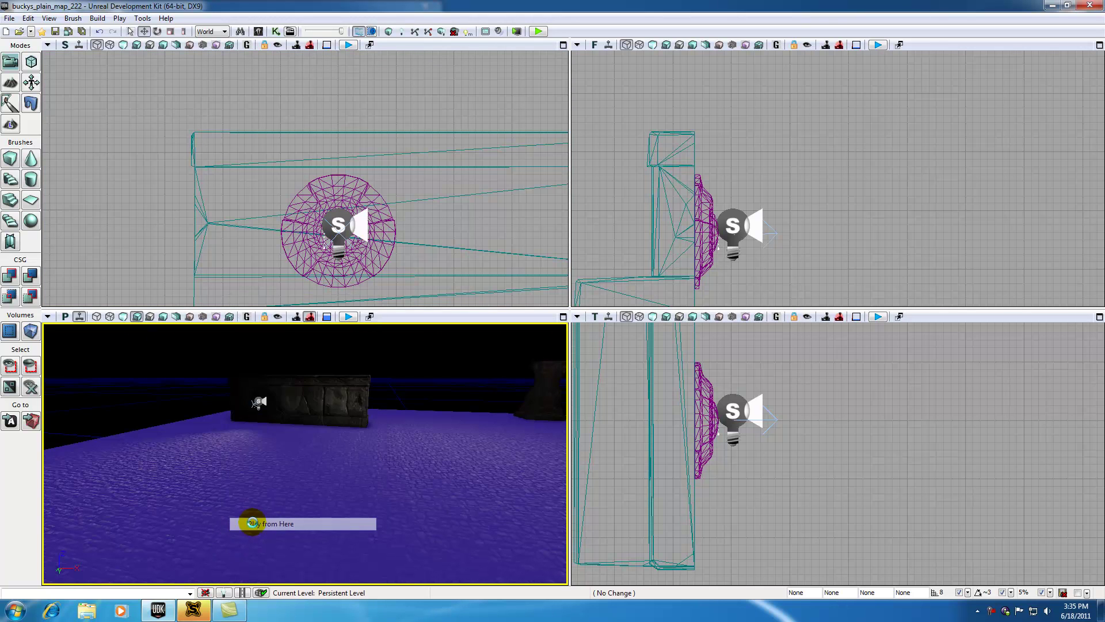
pyautogui.press('w')
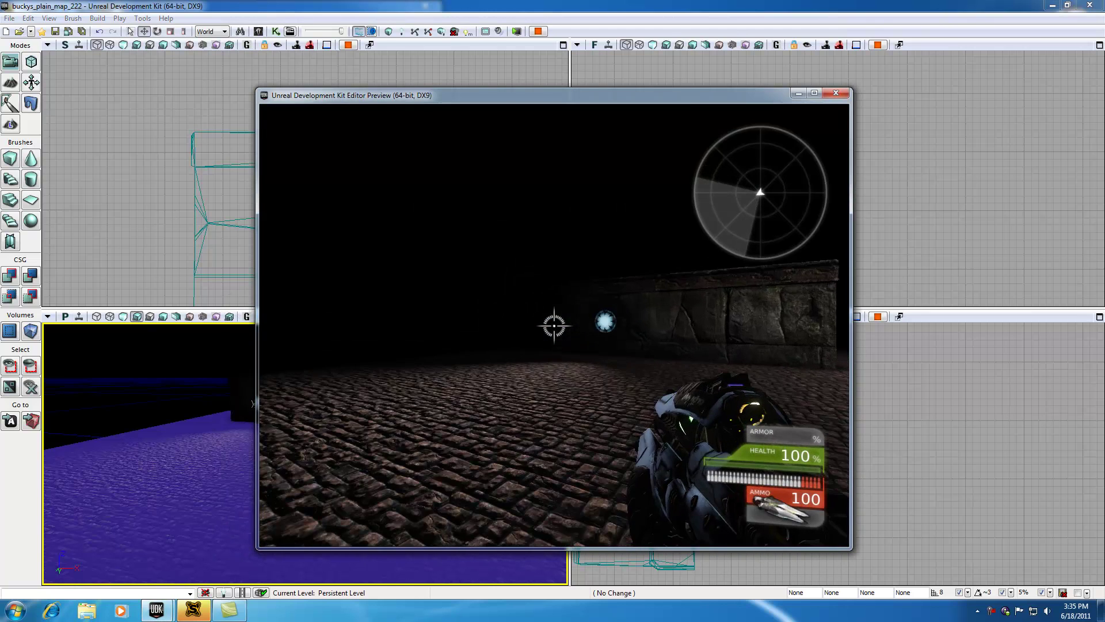
pyautogui.press('a')
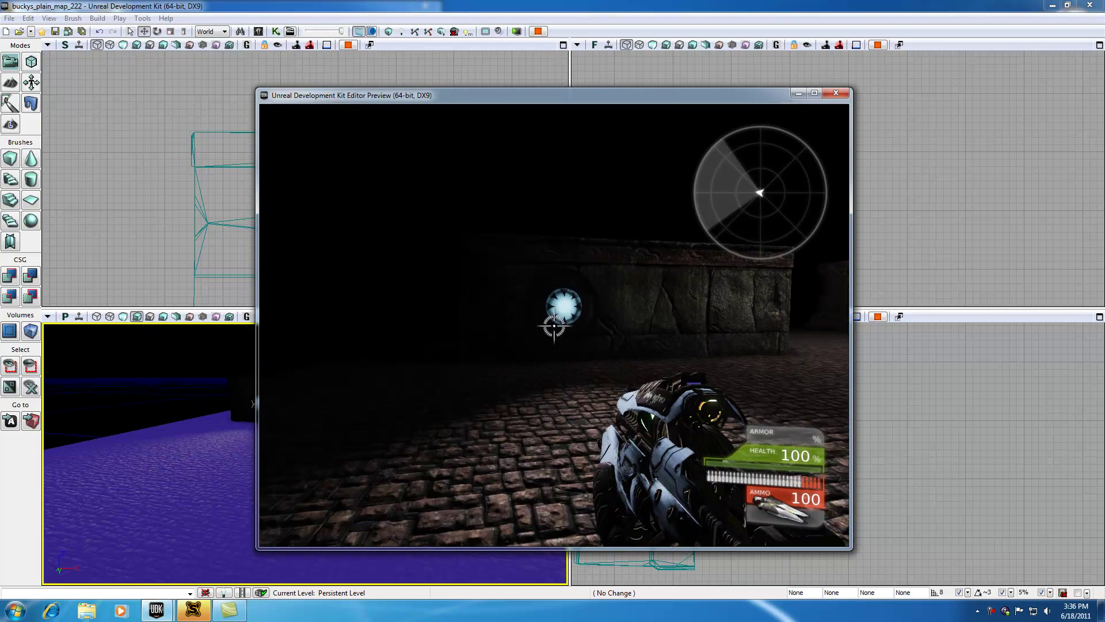
pyautogui.press('s')
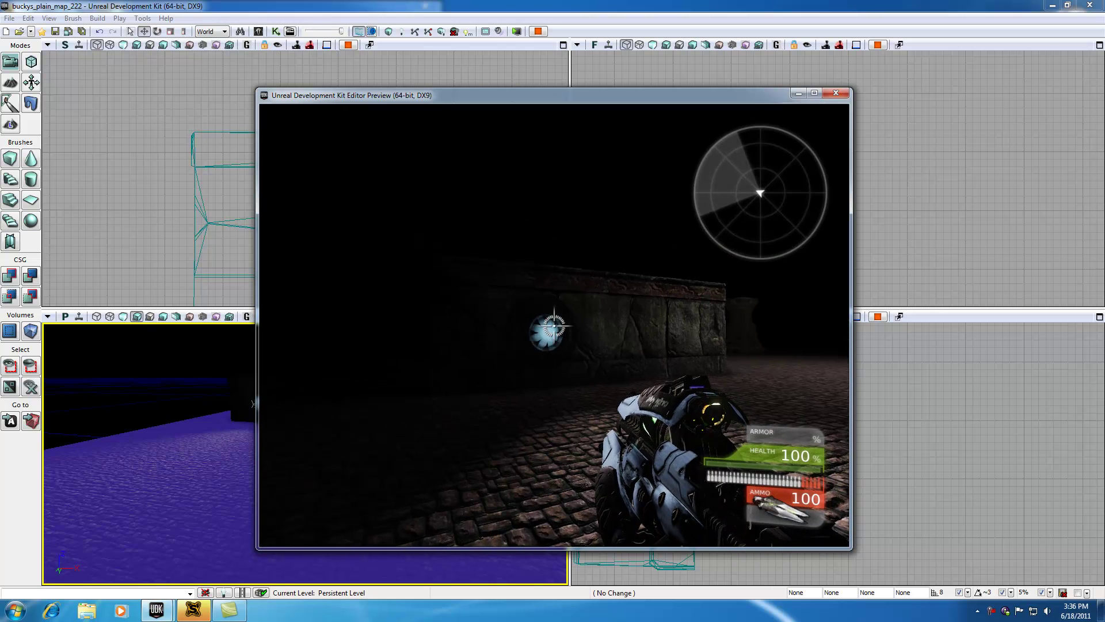
pyautogui.press('d')
pyautogui.press('w')
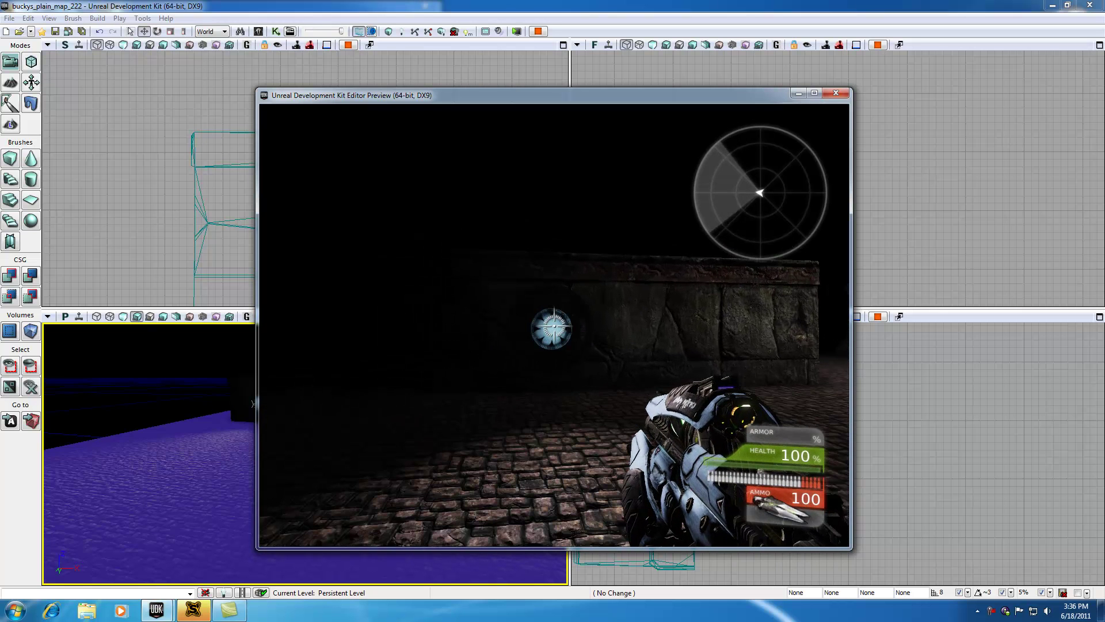
# Shoot the wall light, fire at it again from farther back, and end the playtest.
pyautogui.click(554, 326)
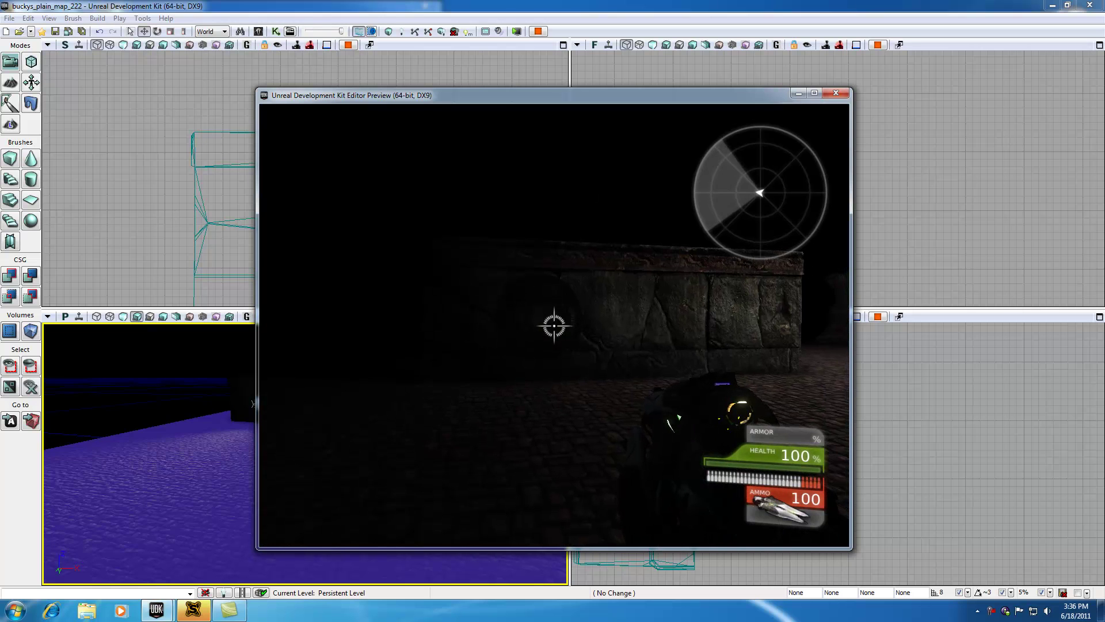
pyautogui.press('s')
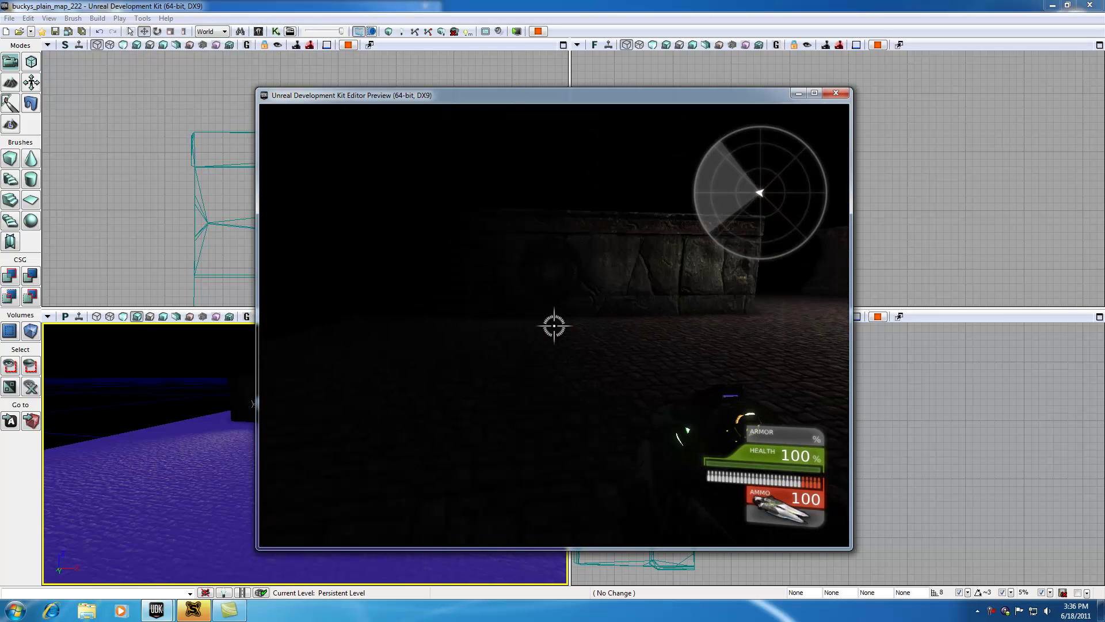
pyautogui.click(554, 326)
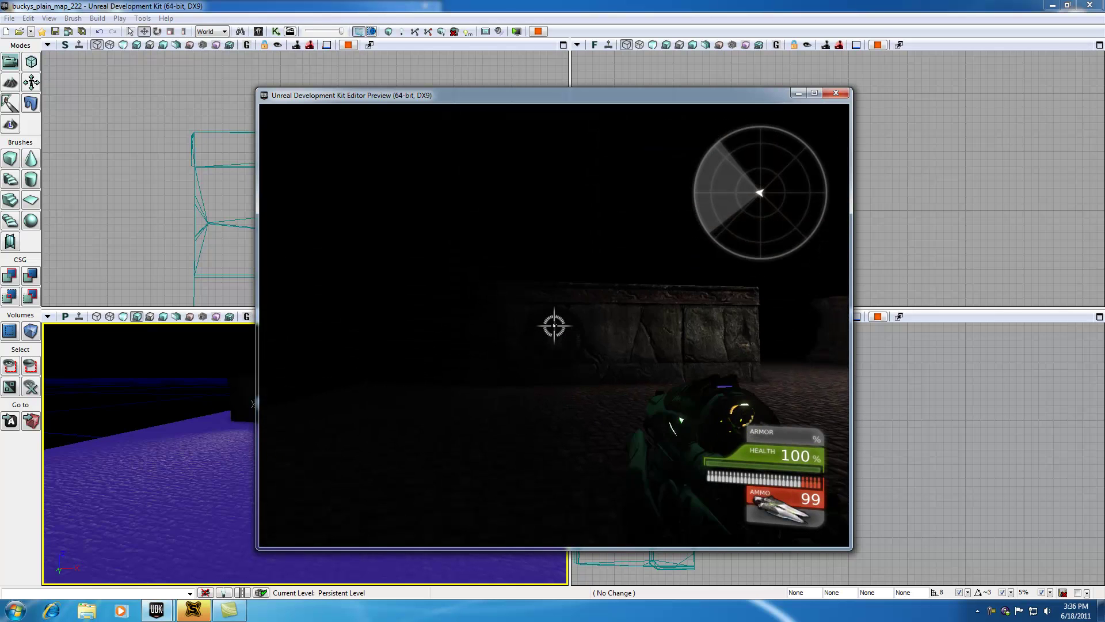
pyautogui.rightClick(554, 326)
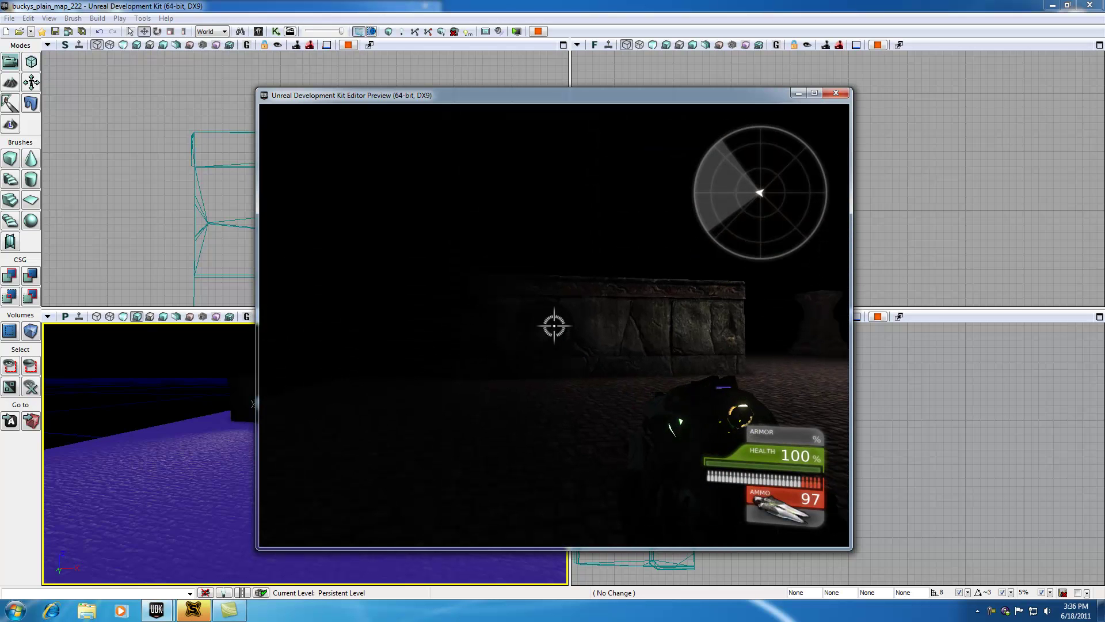
pyautogui.press('Escape')
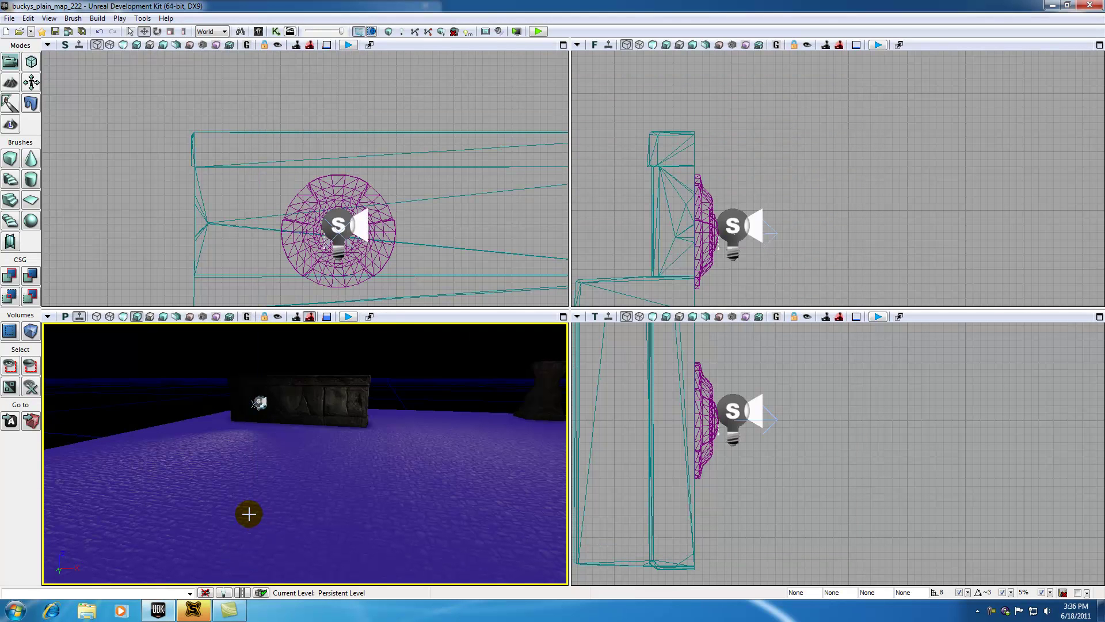
# Playtest shooting the wall light once more from the same floor area, end the playtest, and reopen Kismet.
pyautogui.rightClick(263, 514)
pyautogui.click(276, 492)
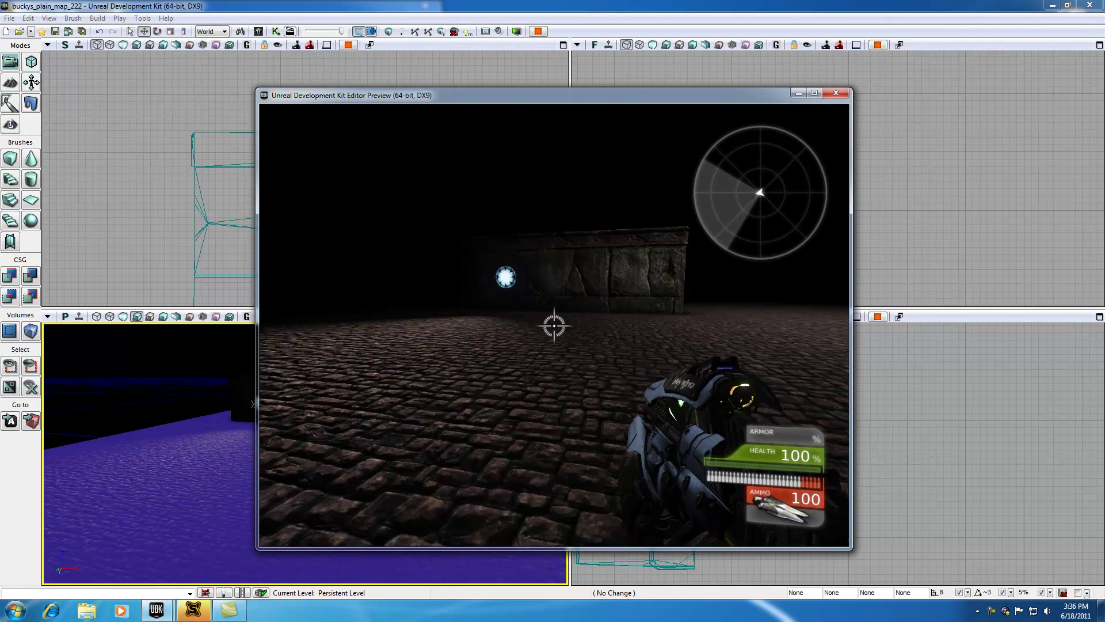
pyautogui.press('w')
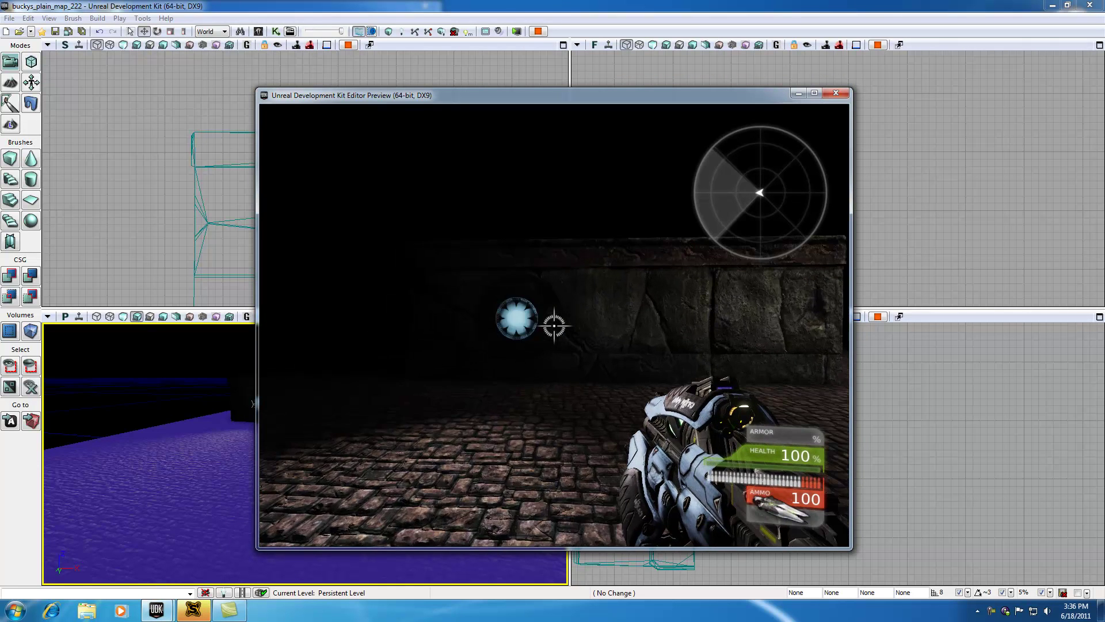
pyautogui.click(554, 326)
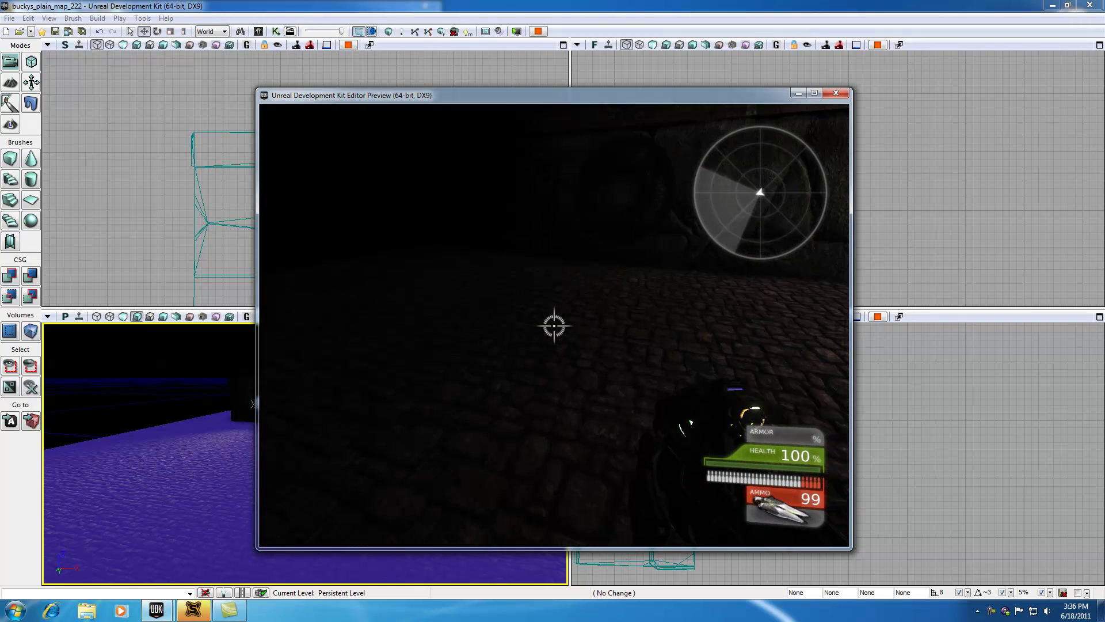
pyautogui.press('Escape')
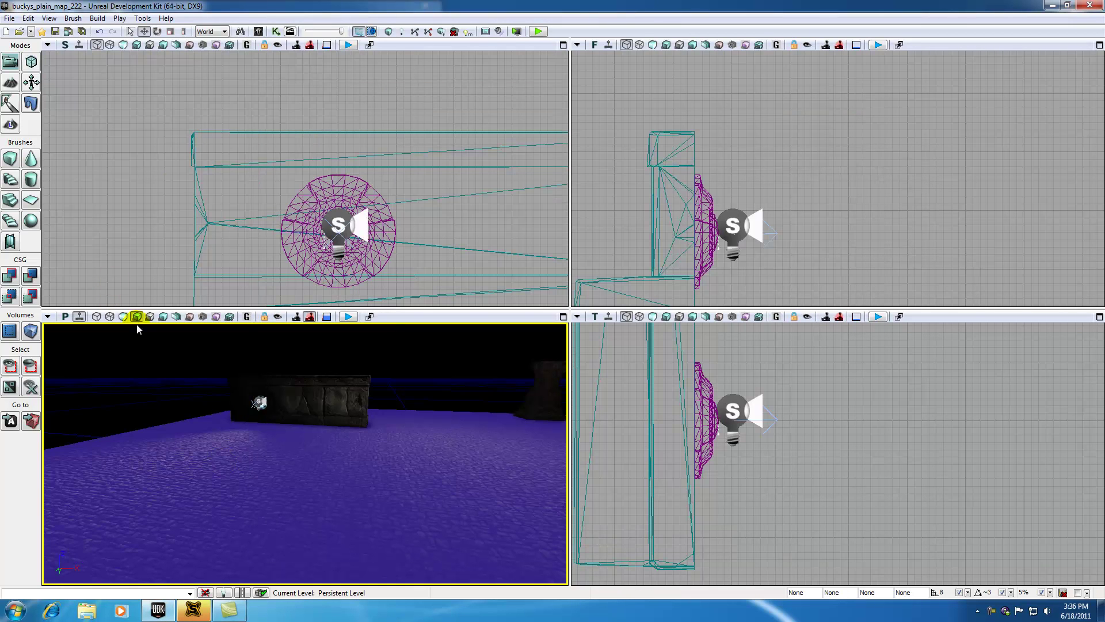
pyautogui.click(274, 31)
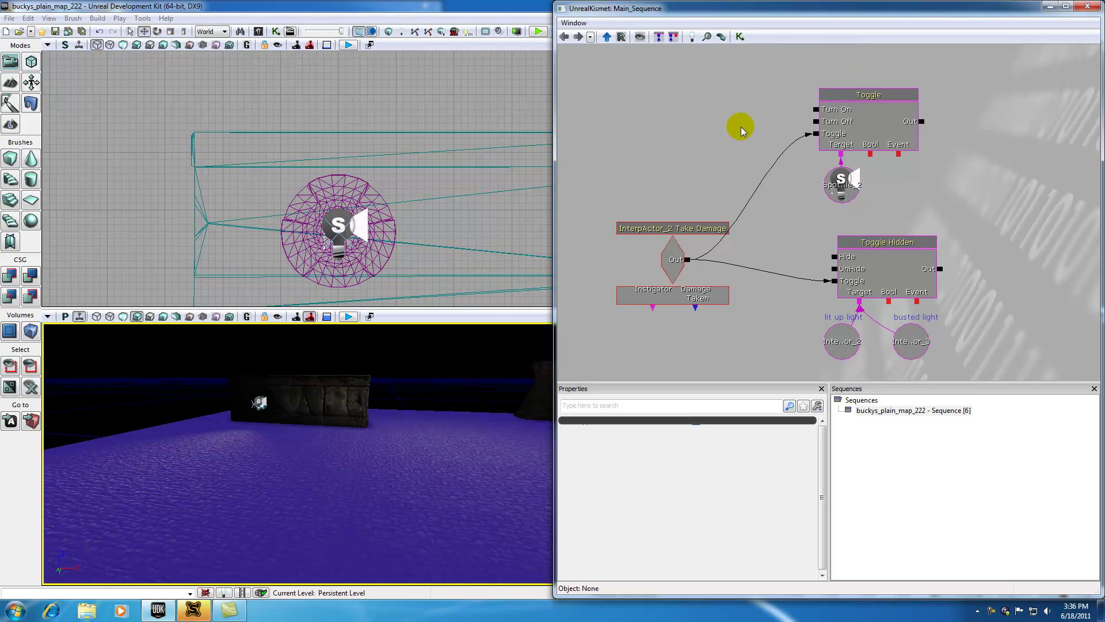
# Review the Take Damage event's settings in Kismet and inspect the wall light it is tied to up close in the perspective view.
pyautogui.moveTo(735, 123); pyautogui.dragTo(709, 117)
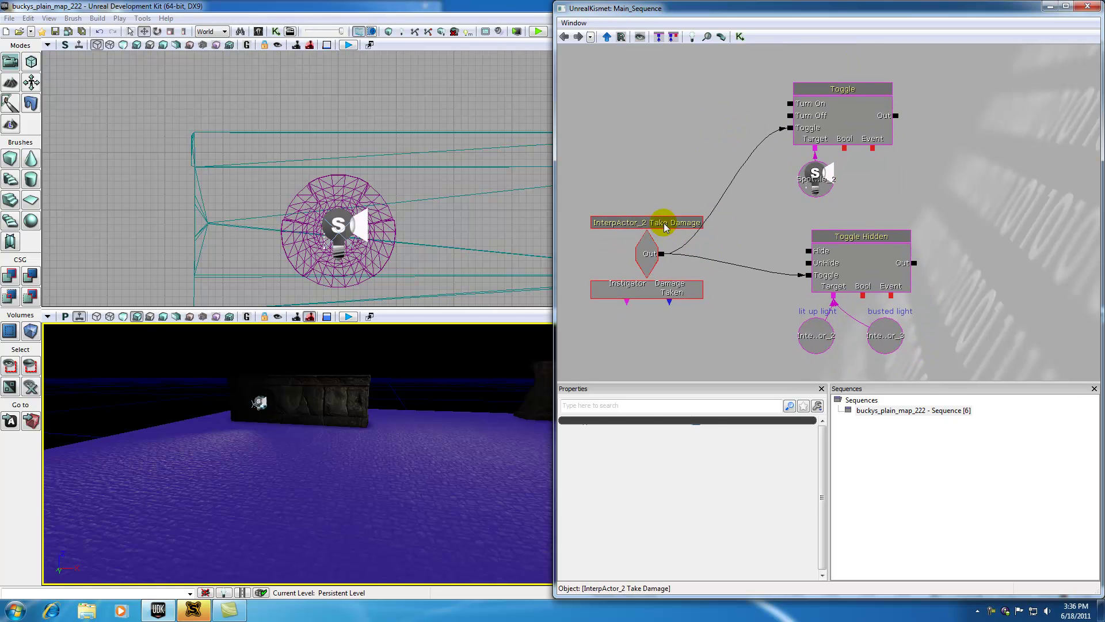
pyautogui.click(644, 231)
pyautogui.click(267, 406)
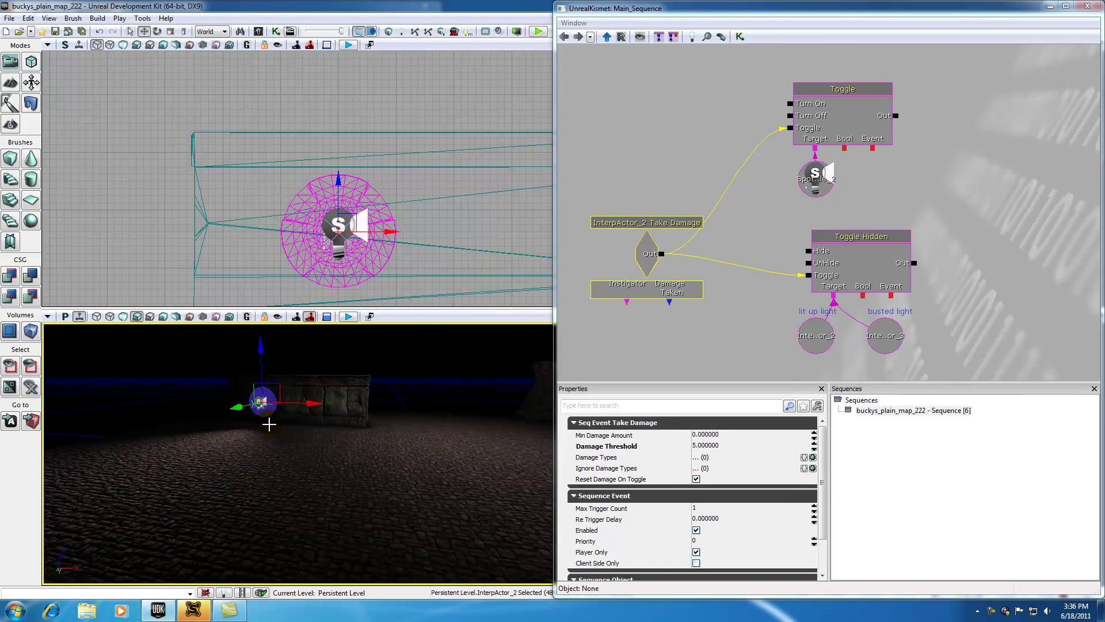
pyautogui.scroll(5, 265, 420)
pyautogui.moveTo(224, 407); pyautogui.dragTo(212, 357, button='right')
pyautogui.click(695, 167)
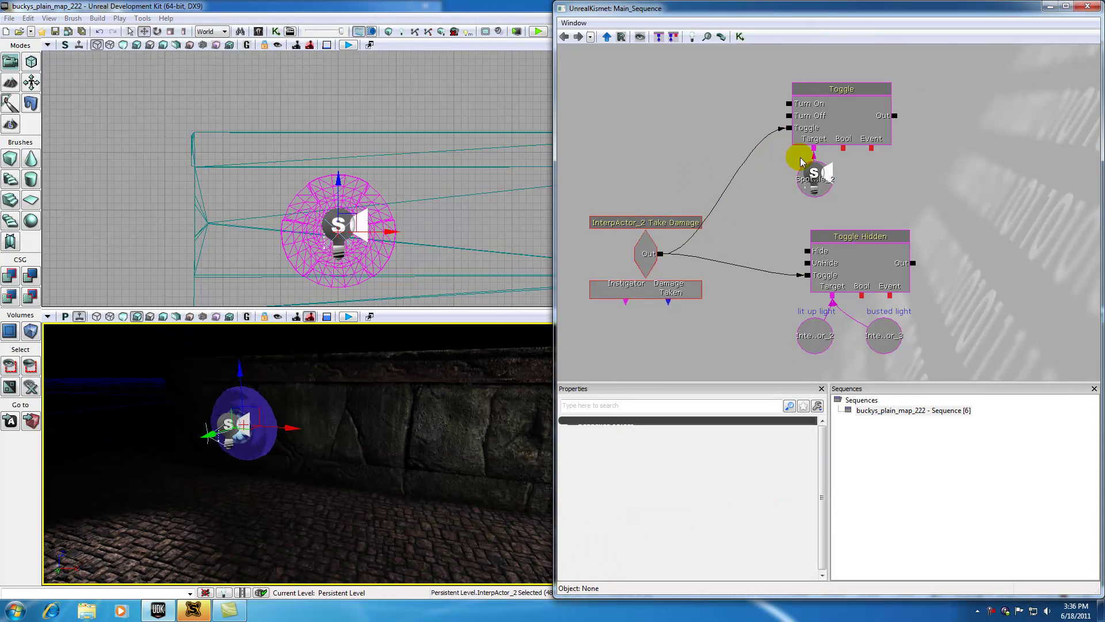
# Review the Toggle action in Kismet and select the spotlight it targets in the perspective view.
pyautogui.click(820, 92)
pyautogui.click(226, 424)
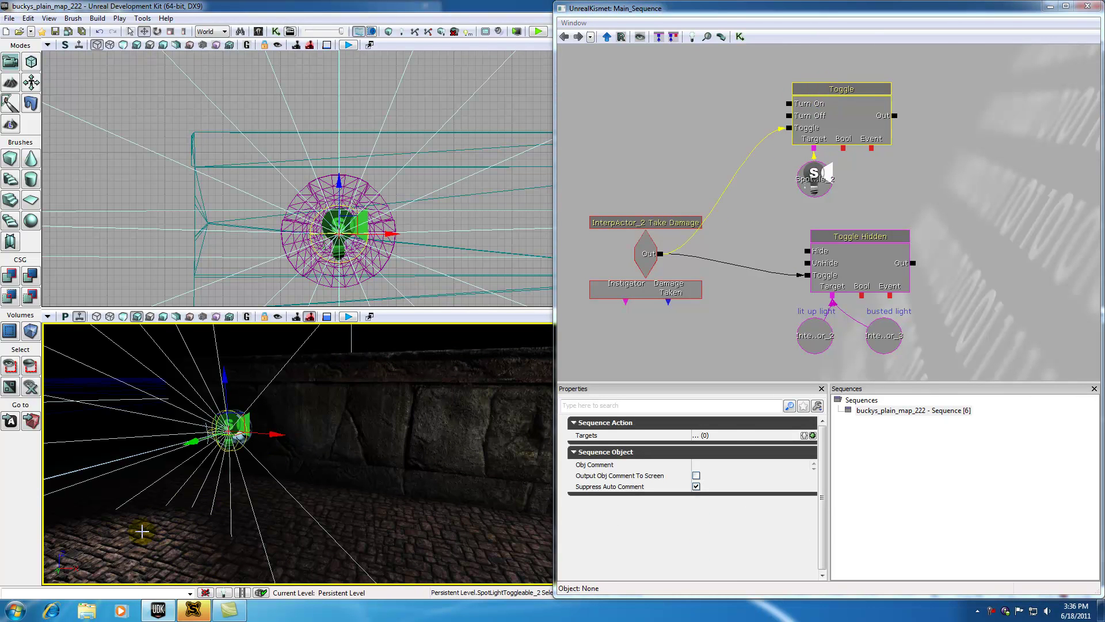
pyautogui.click(846, 209)
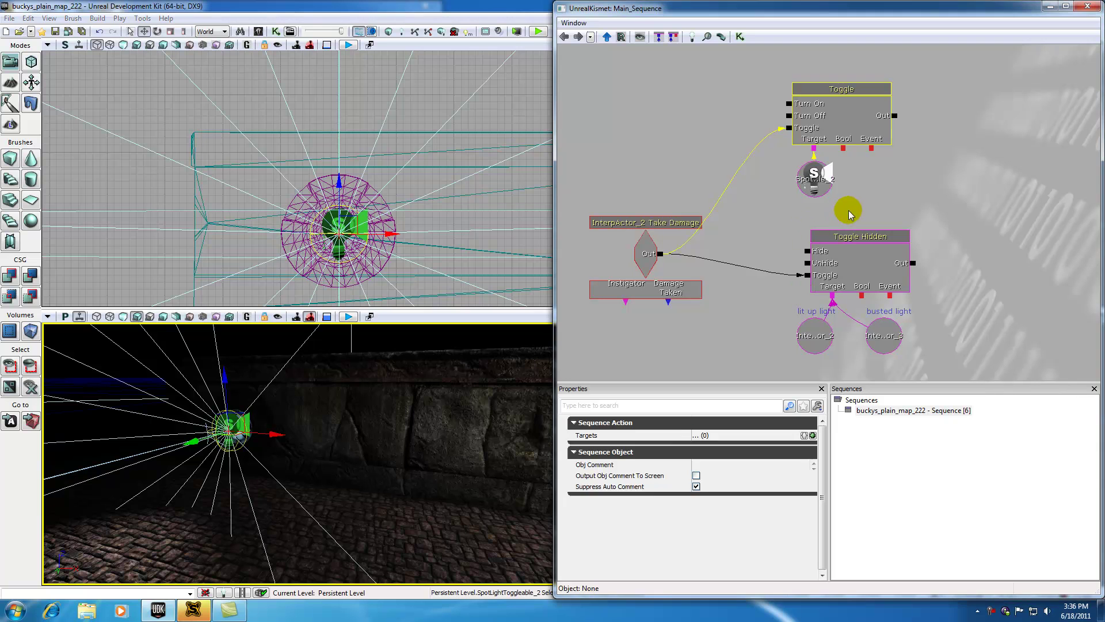
# Review the Toggle Hidden action, the overlapping wall light in the level, and the busted light object variable.
pyautogui.click(846, 236)
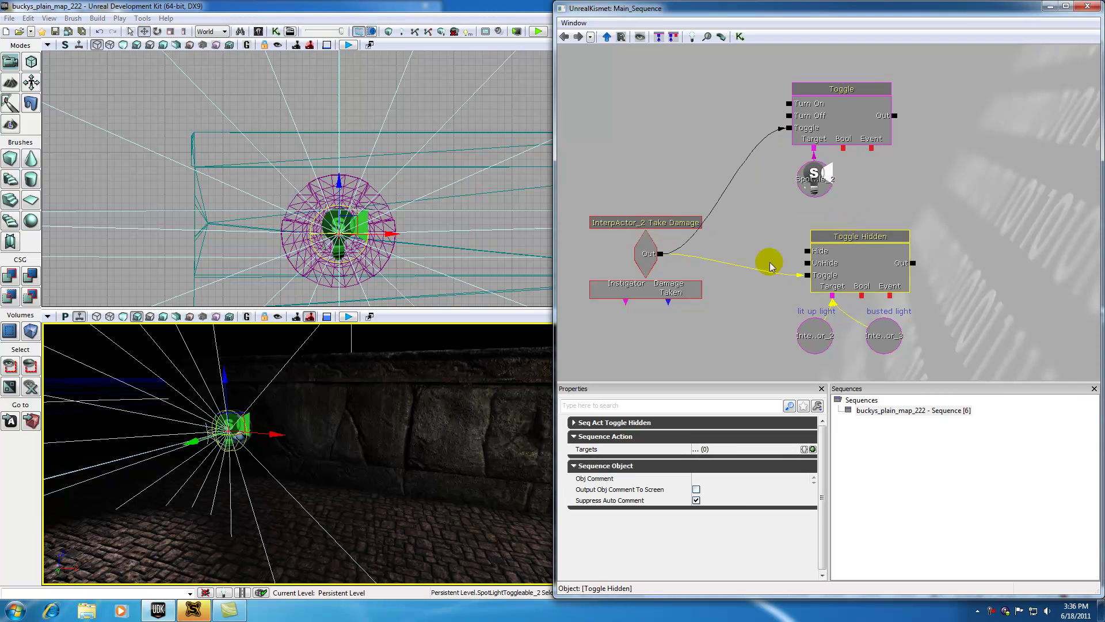
pyautogui.click(281, 451)
pyautogui.click(266, 444)
pyautogui.moveTo(267, 444); pyautogui.dragTo(332, 477)
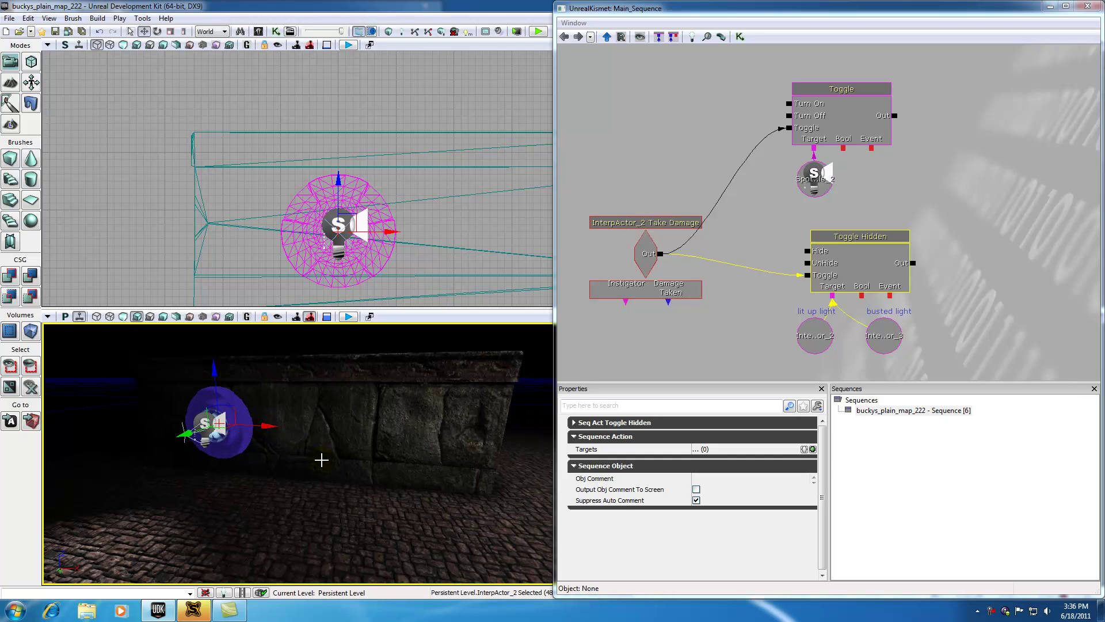
pyautogui.click(885, 337)
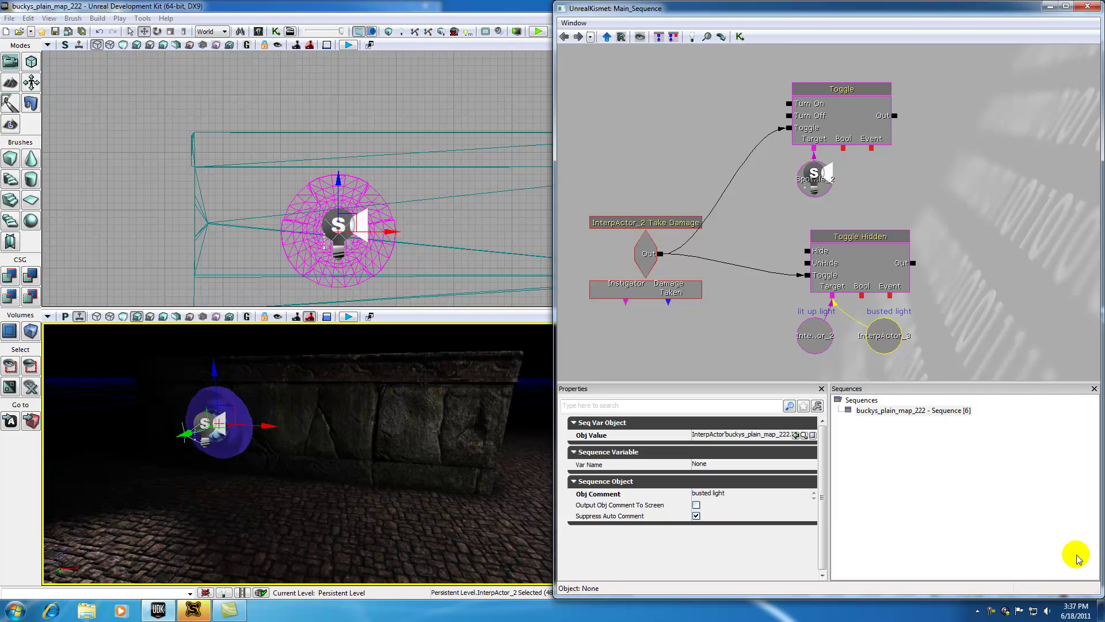
pyautogui.rightClick(993, 612)
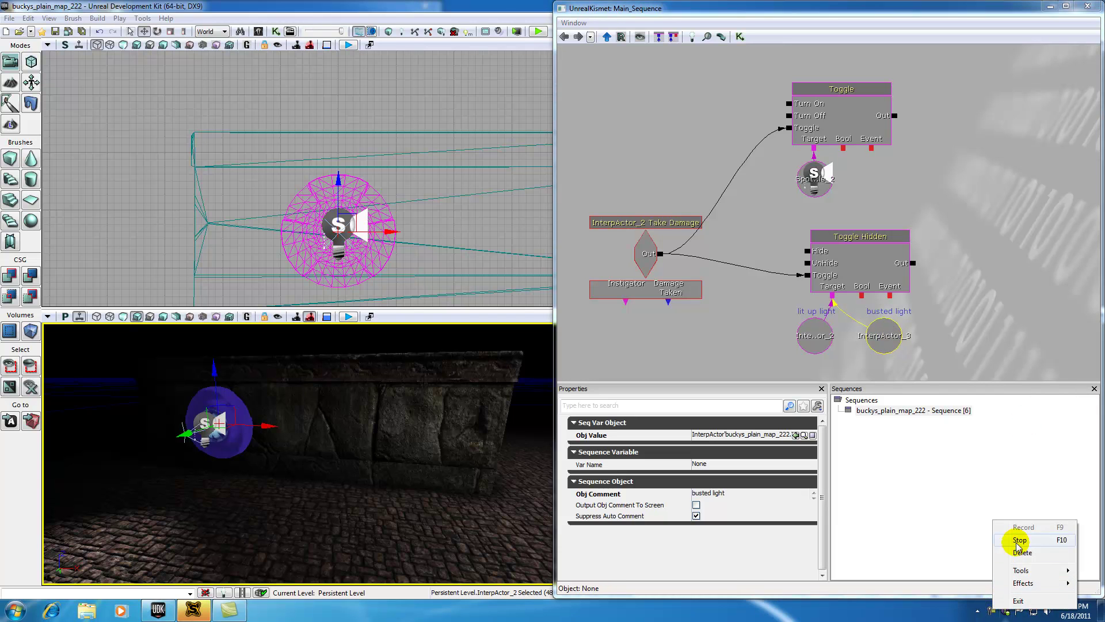